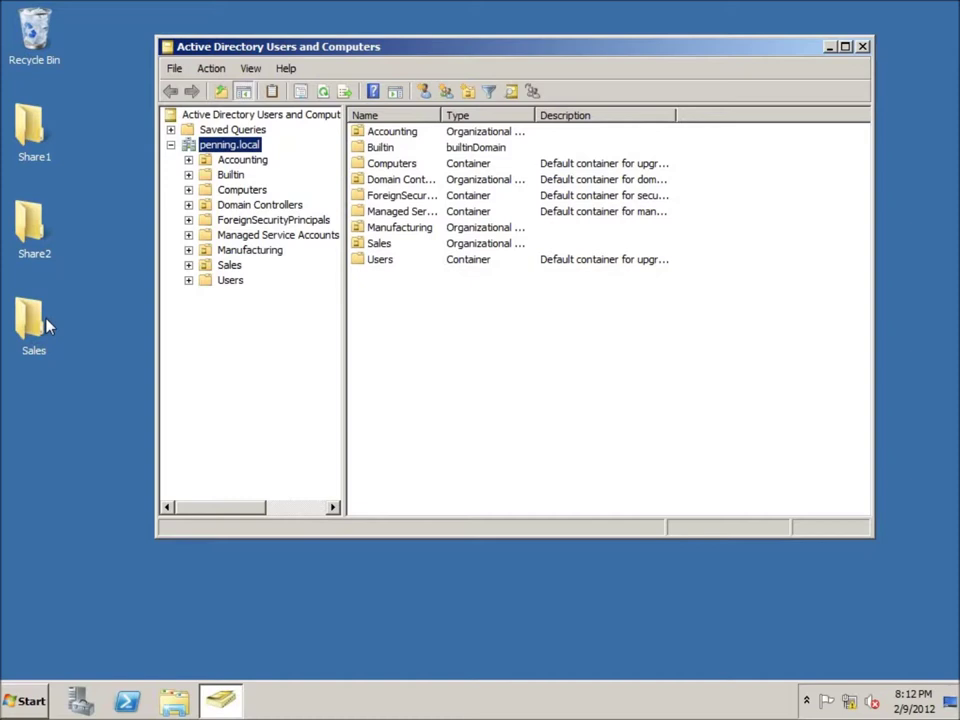
Step: Add an organizational unit named 'Shared Folders' to the penning.local domain
left_click(41, 160)
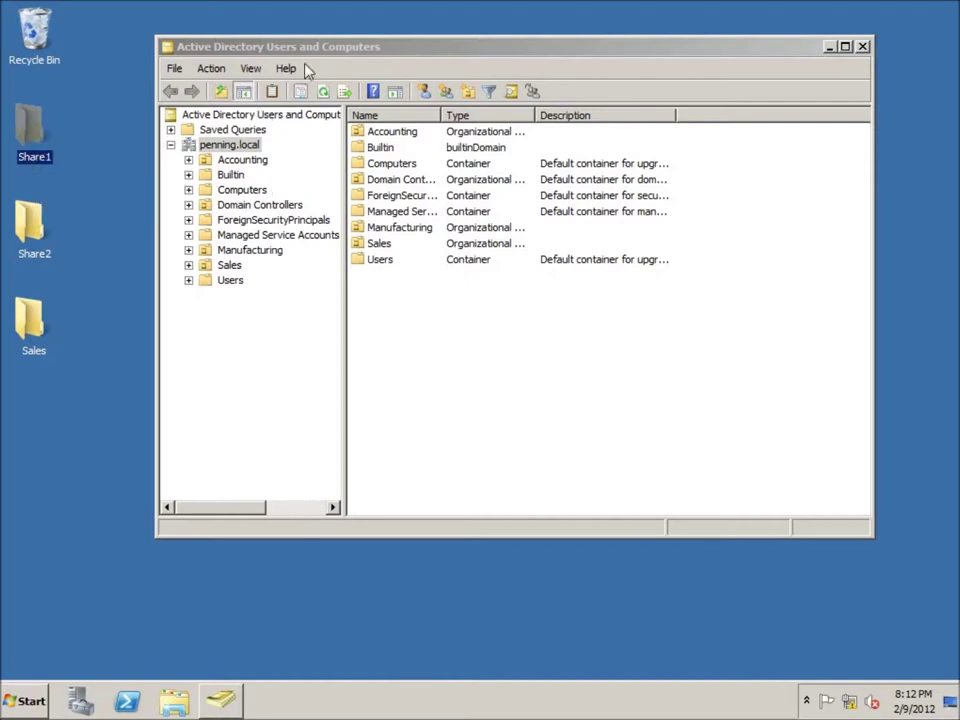
left_click_drag(380, 47, 402, 43)
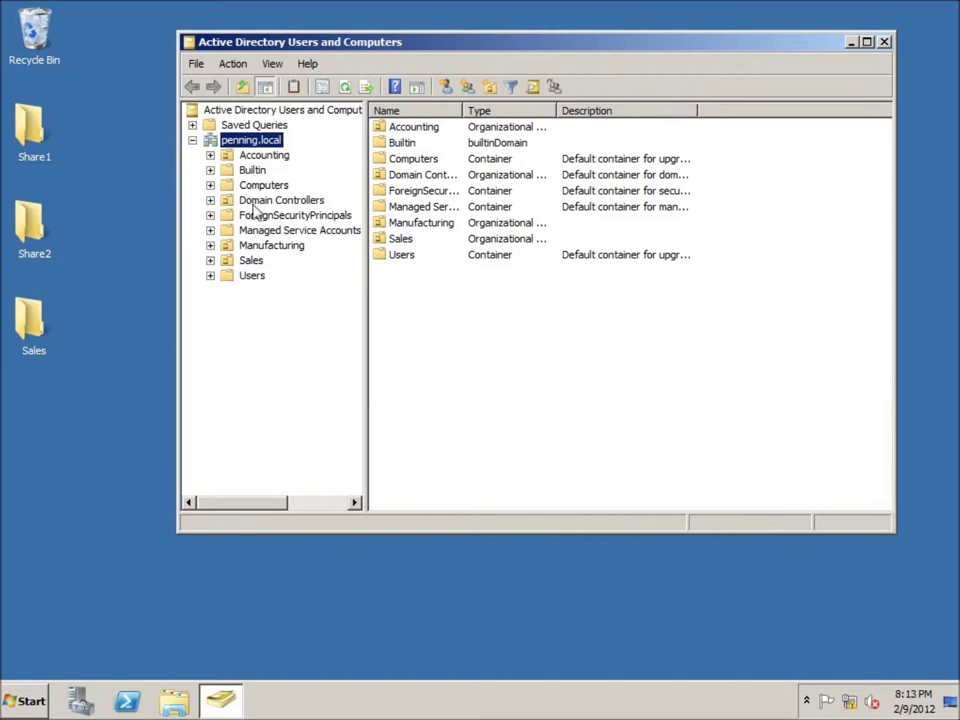
right_click(233, 142)
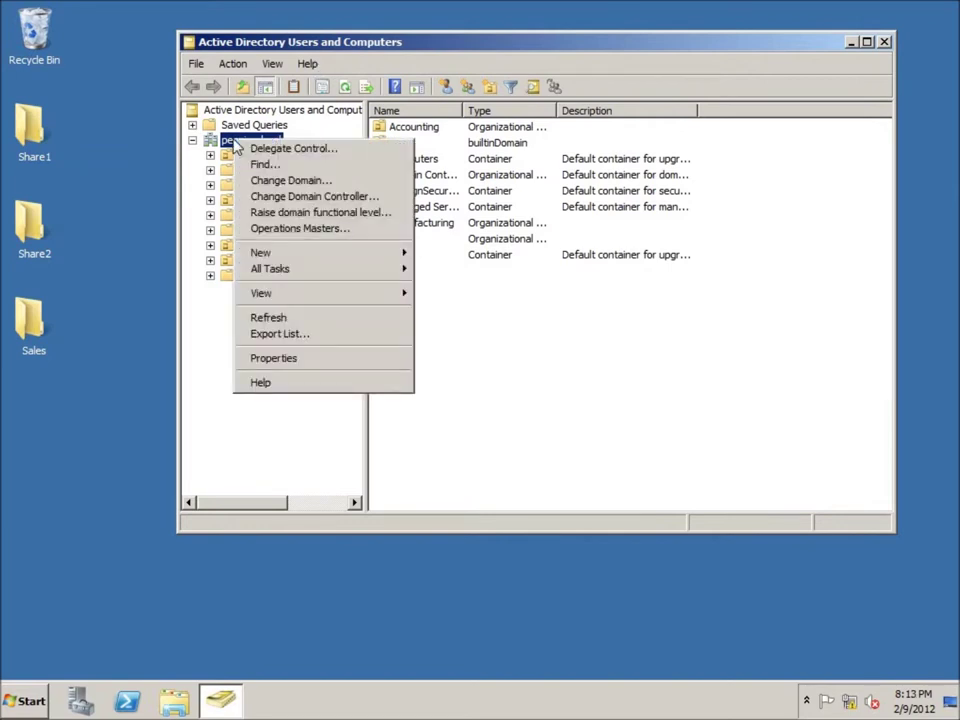
mouse_move(368, 262)
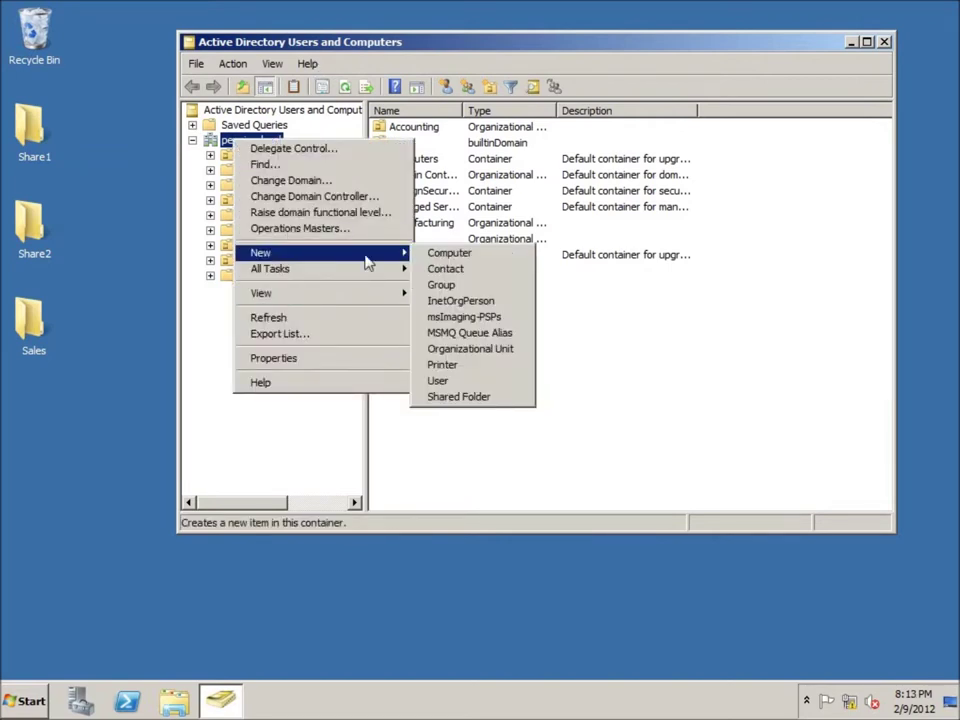
left_click(470, 348)
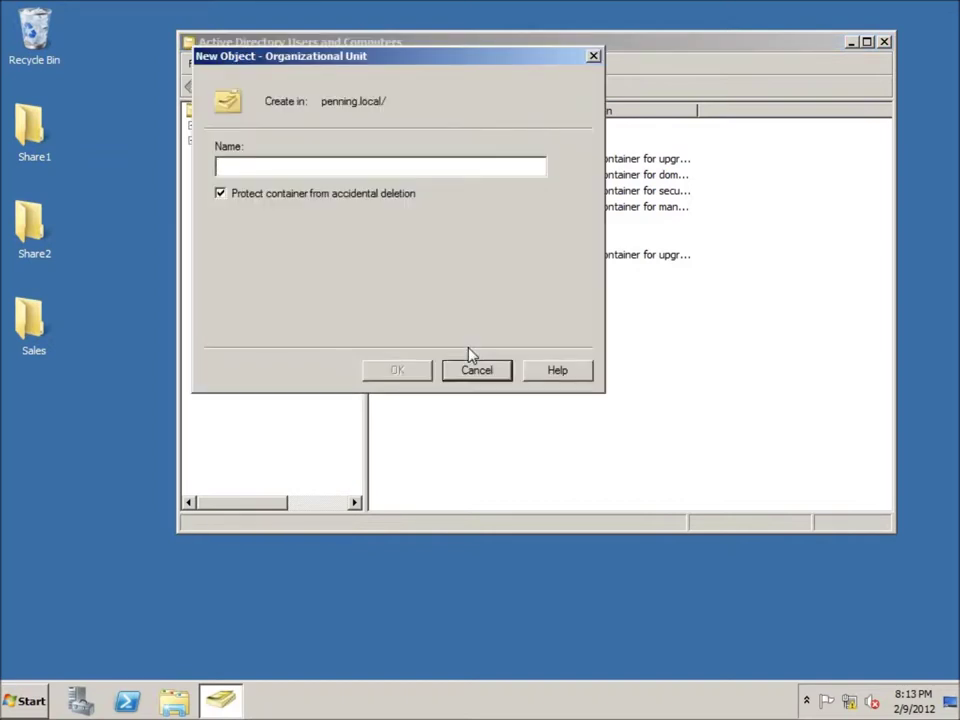
type("Share ")
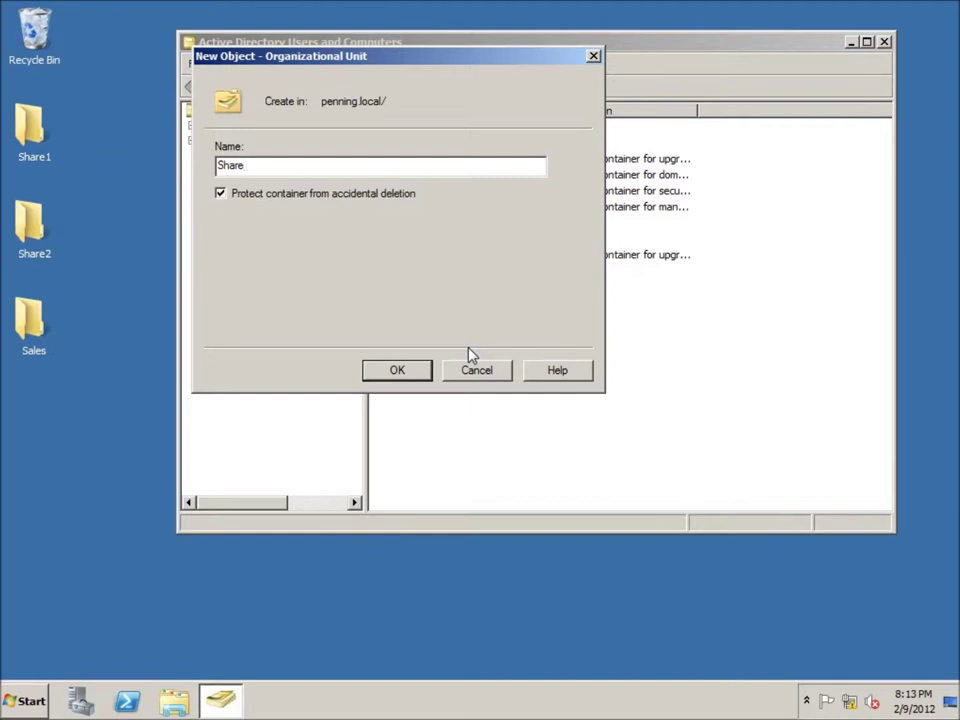
type("d Folders")
key("Return")
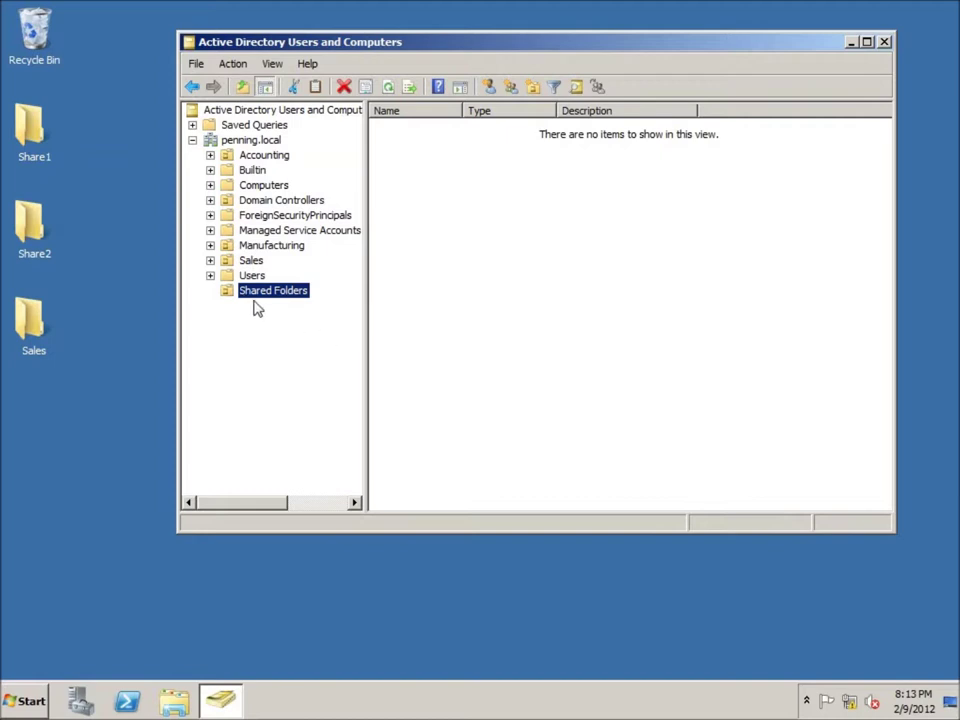
Step: Publish a shared folder 'Employee Share' with path \\srv-1\Share1 in the Shared Folders unit
right_click(424, 170)
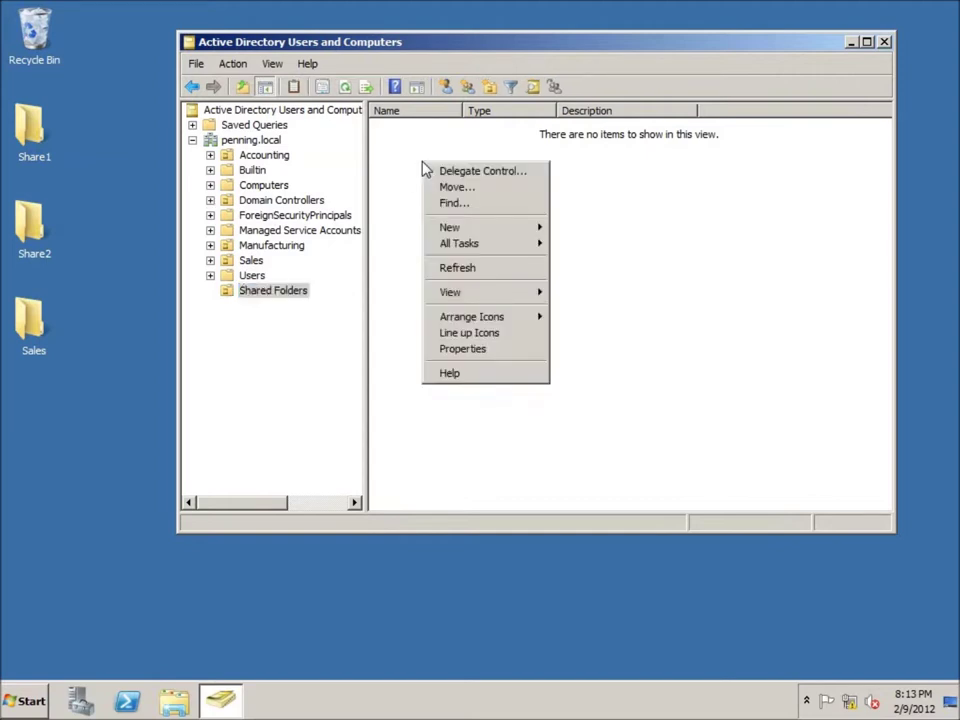
mouse_move(461, 228)
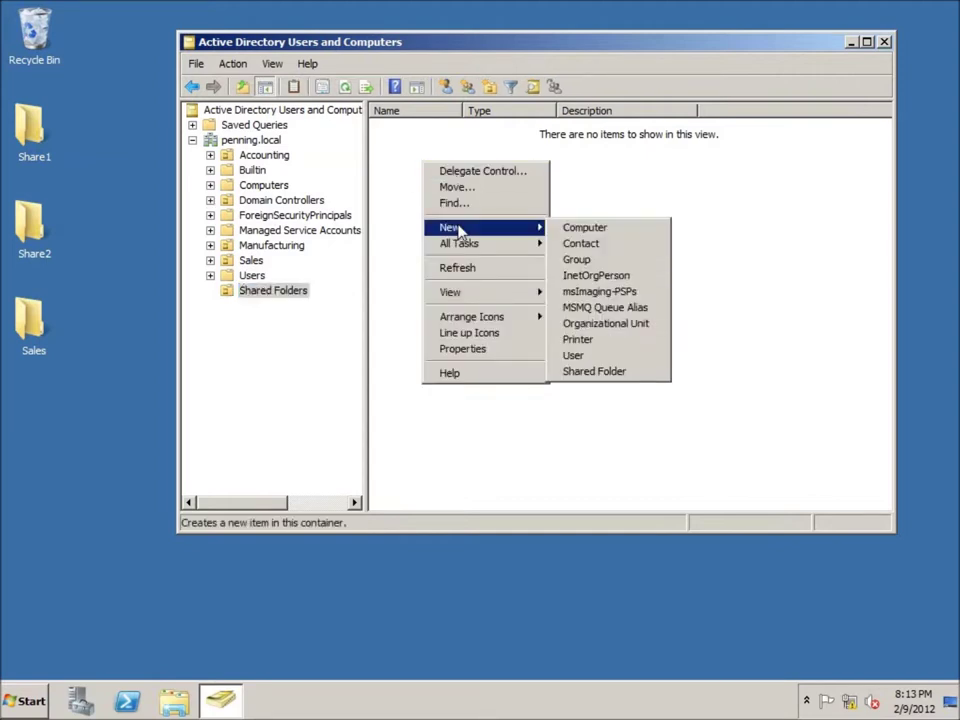
left_click(605, 373)
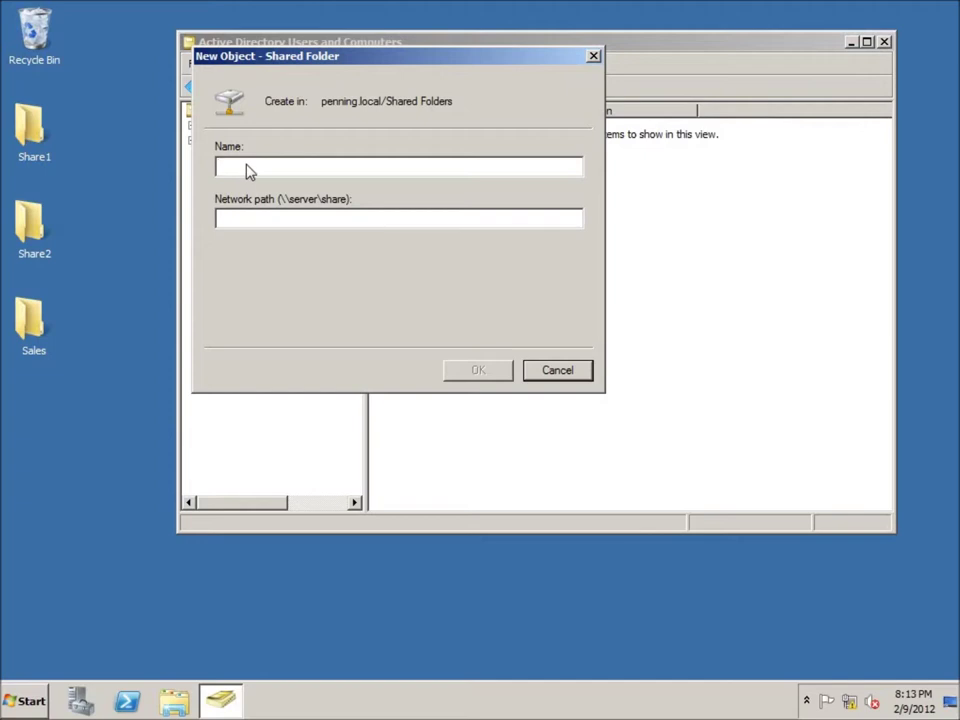
type("Employee Share")
key("Tab")
type("\\")
type("srv-1\\Share1")
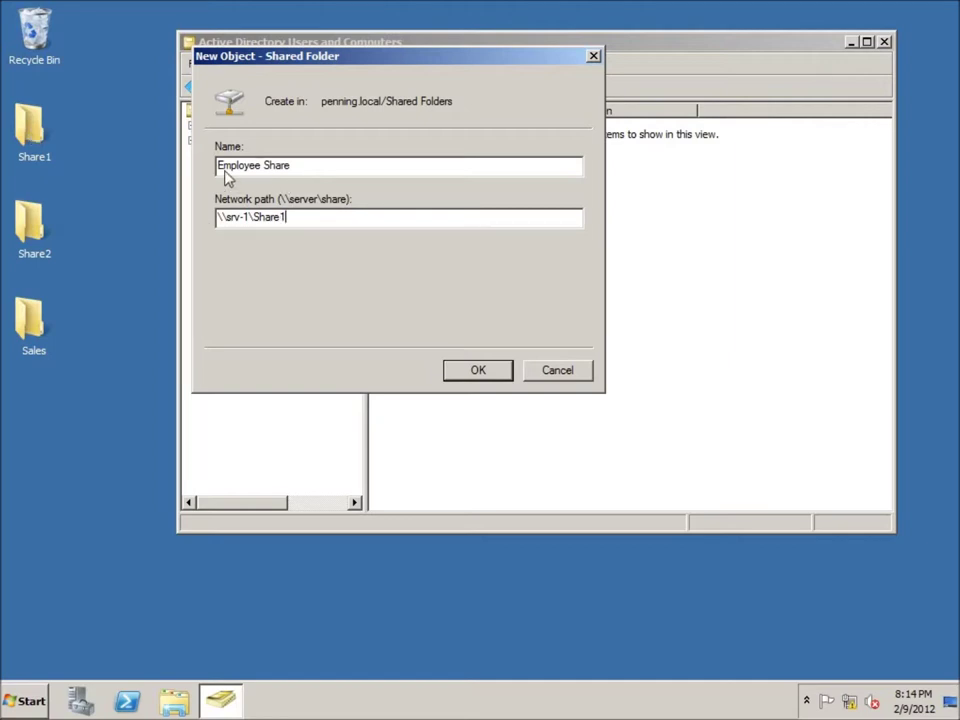
left_click(472, 376)
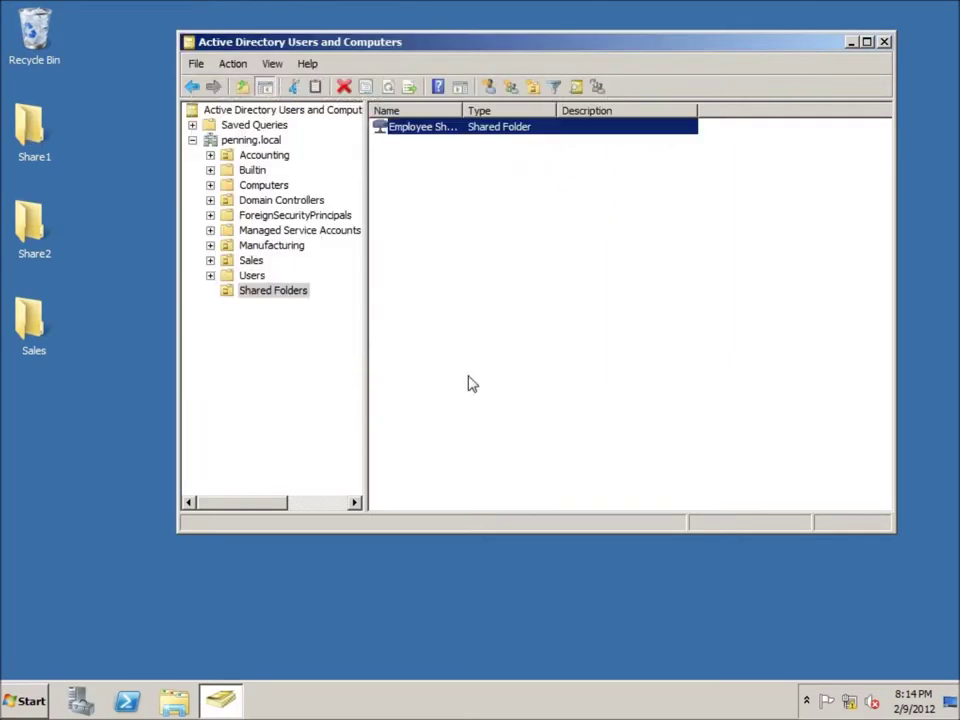
Step: Autofit the Name column so 'Employee Share' shows in full, then dismiss the context menu
double_click(463, 110)
left_click(446, 228)
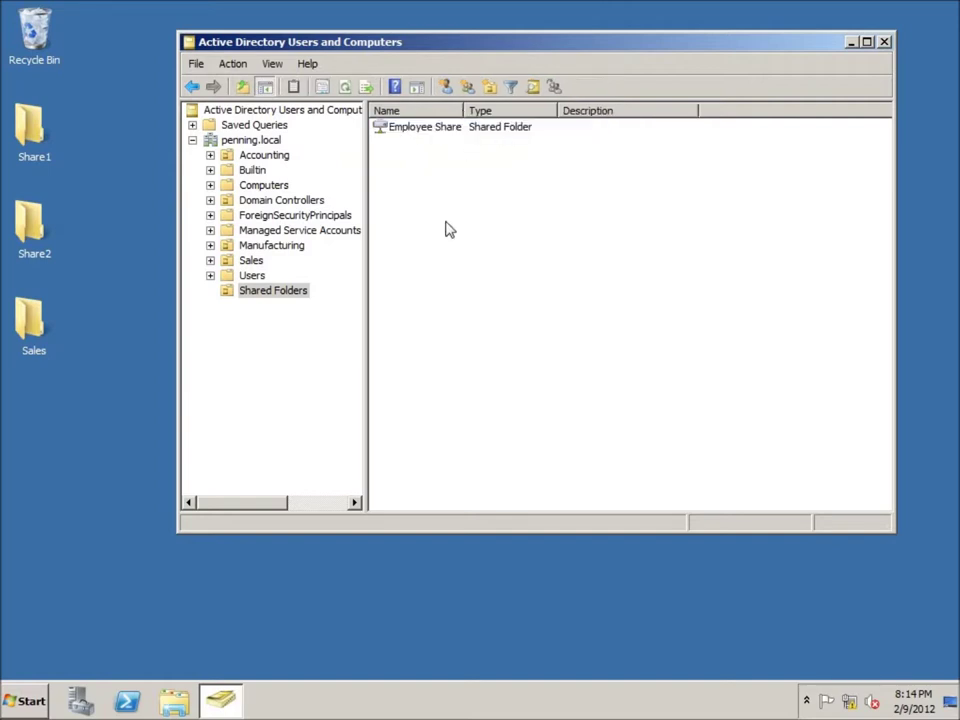
right_click(457, 214)
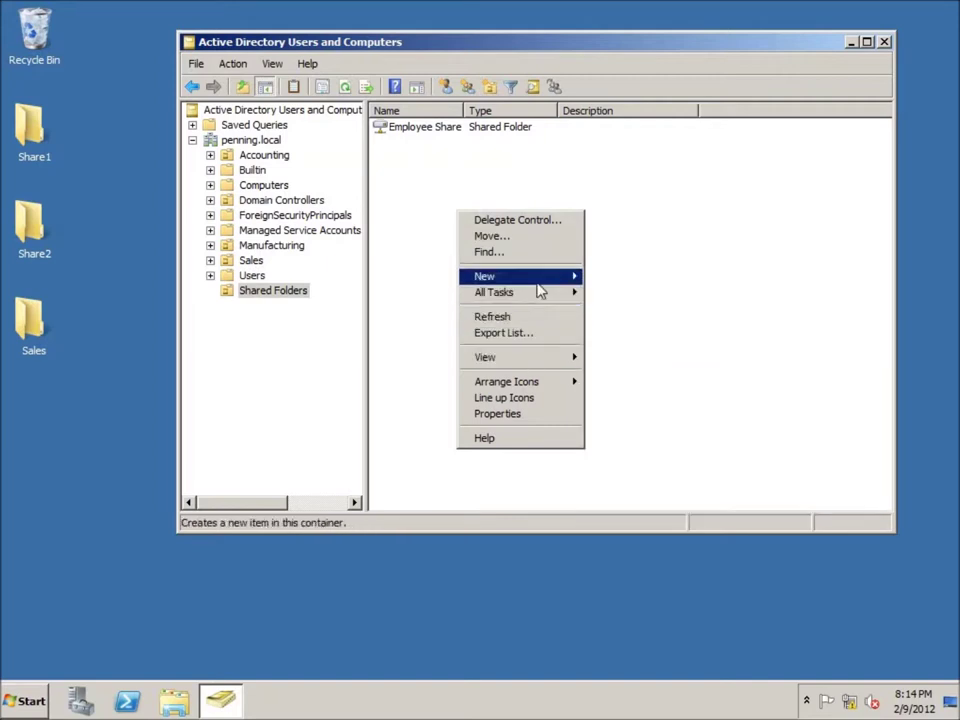
mouse_move(530, 277)
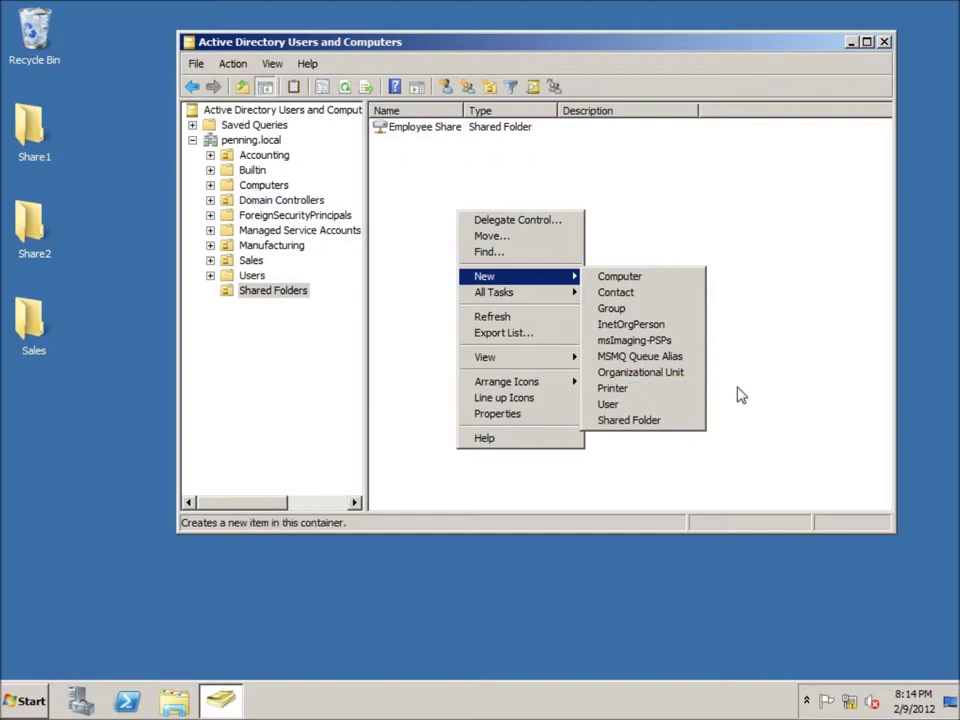
left_click(696, 347)
Step: Tick 'List in the directory' on the Front Office Printer's Sharing settings and apply
left_click(30, 700)
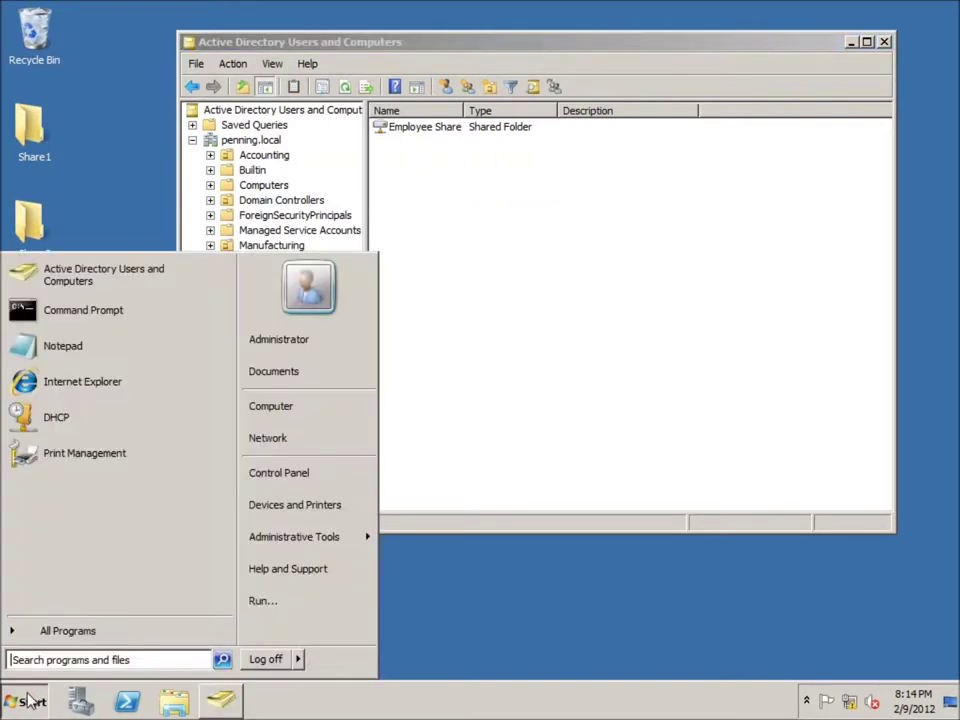
left_click(300, 506)
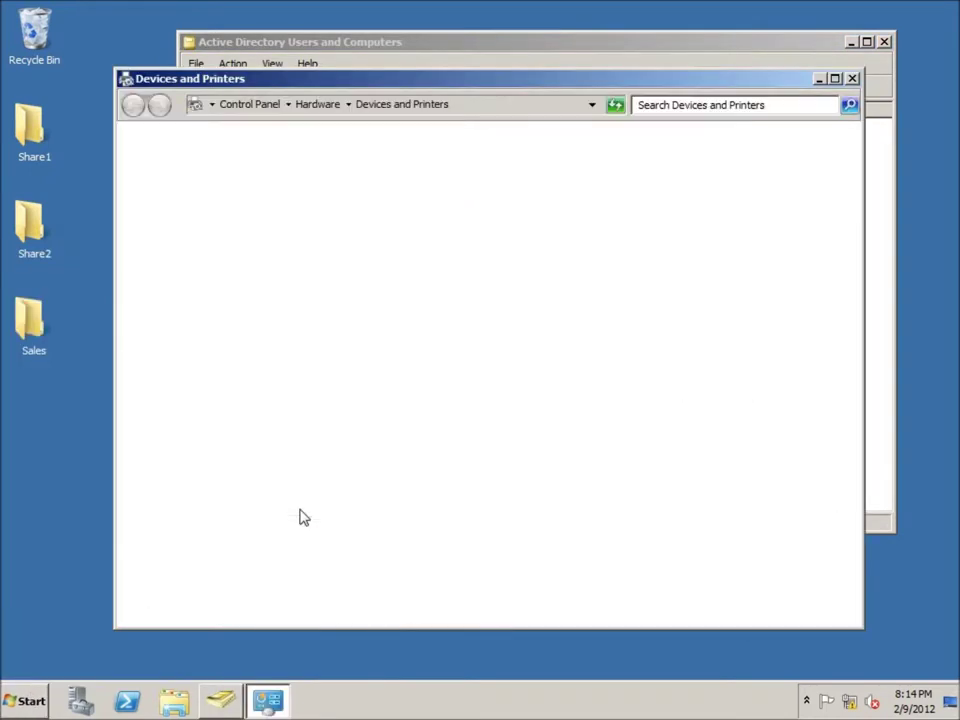
left_click(180, 422)
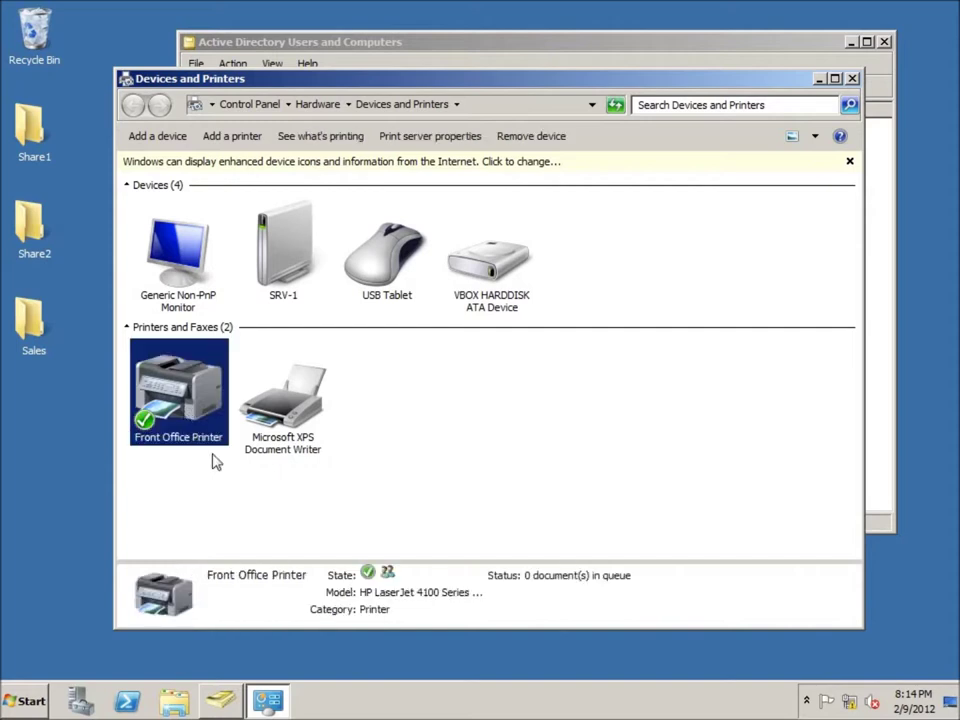
right_click(183, 392)
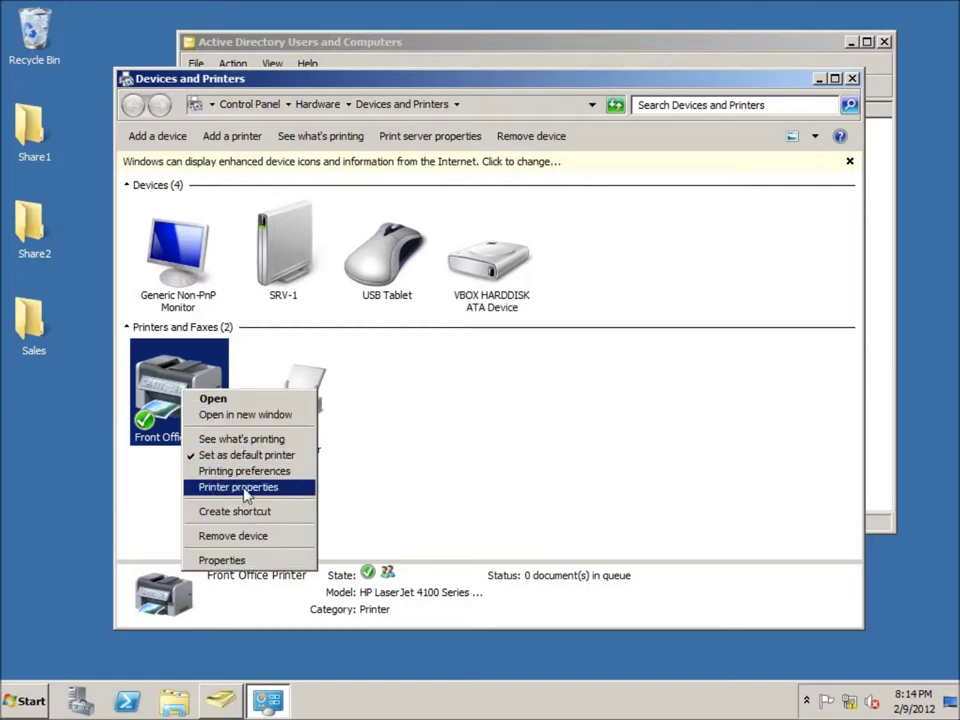
left_click(178, 489)
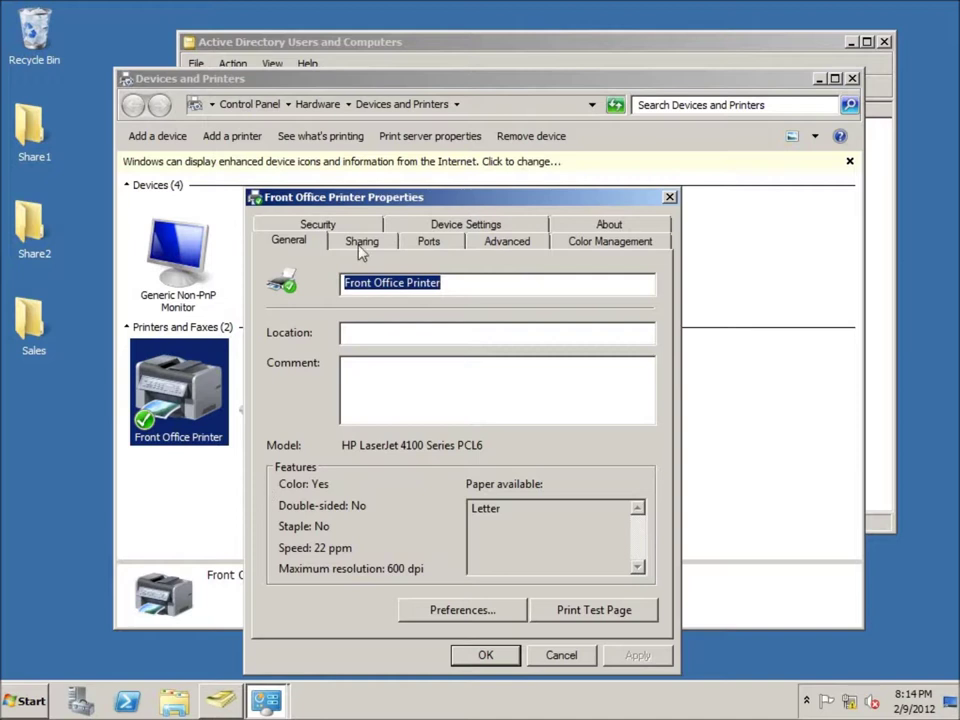
left_click(360, 246)
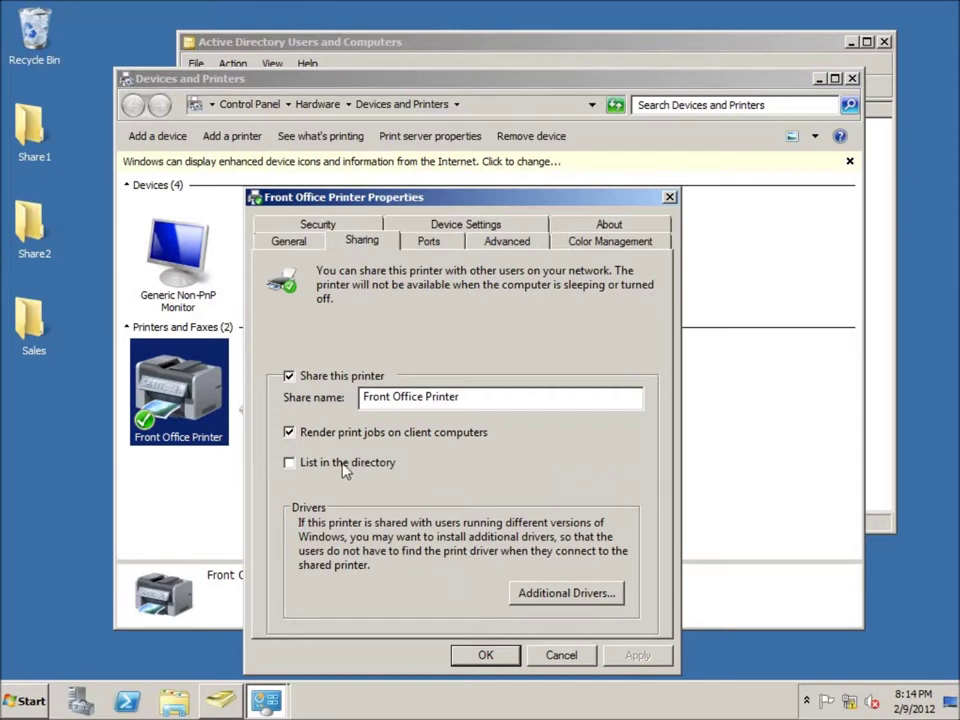
left_click(291, 464)
left_click(629, 659)
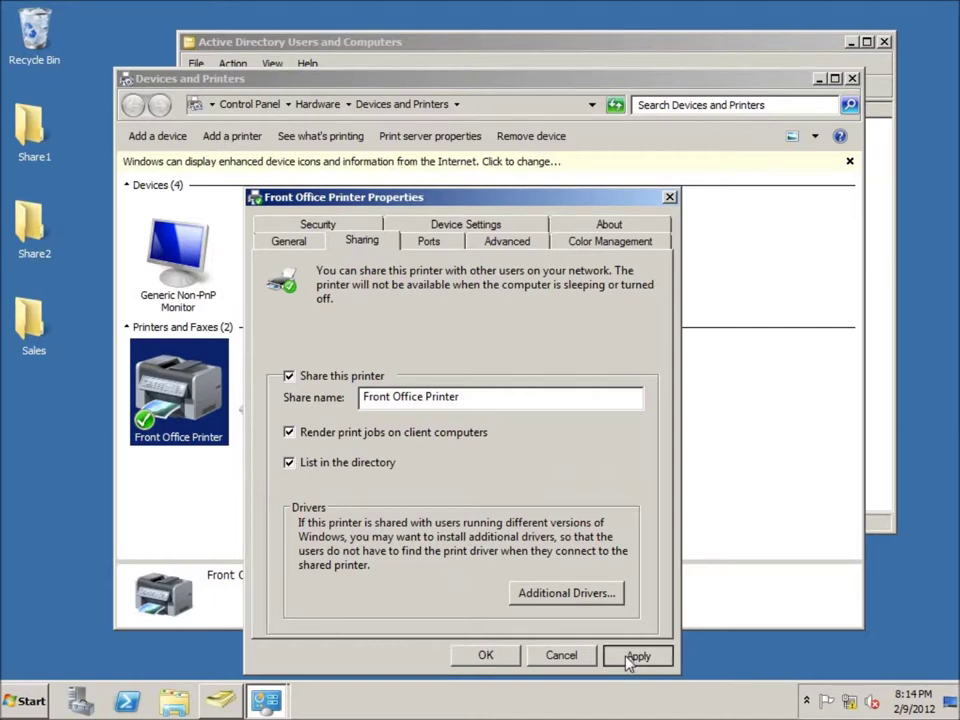
left_click(486, 656)
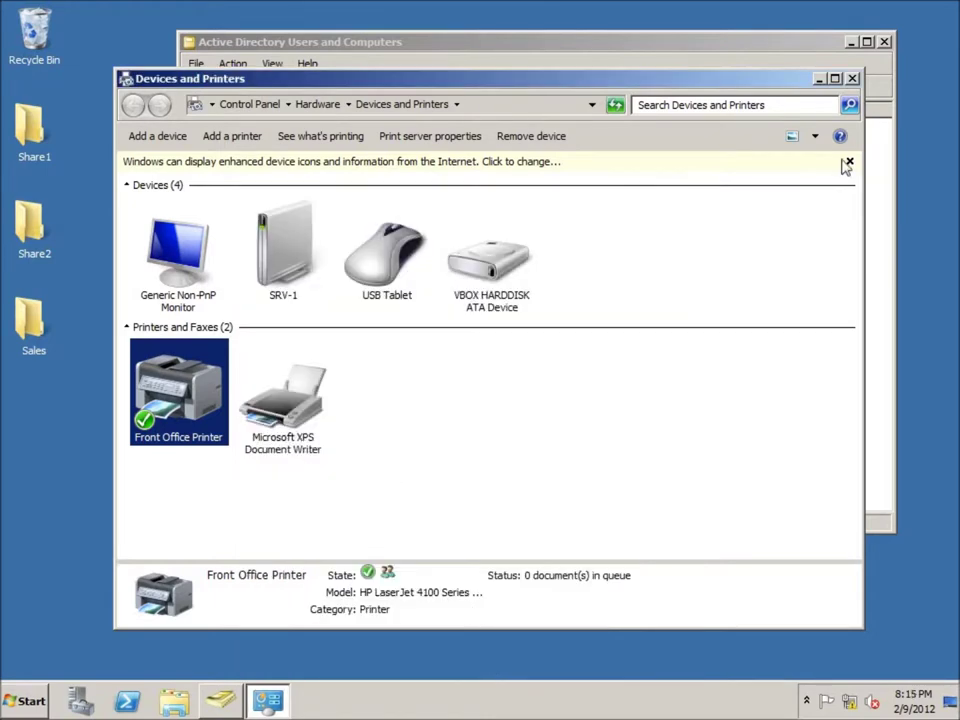
left_click(852, 78)
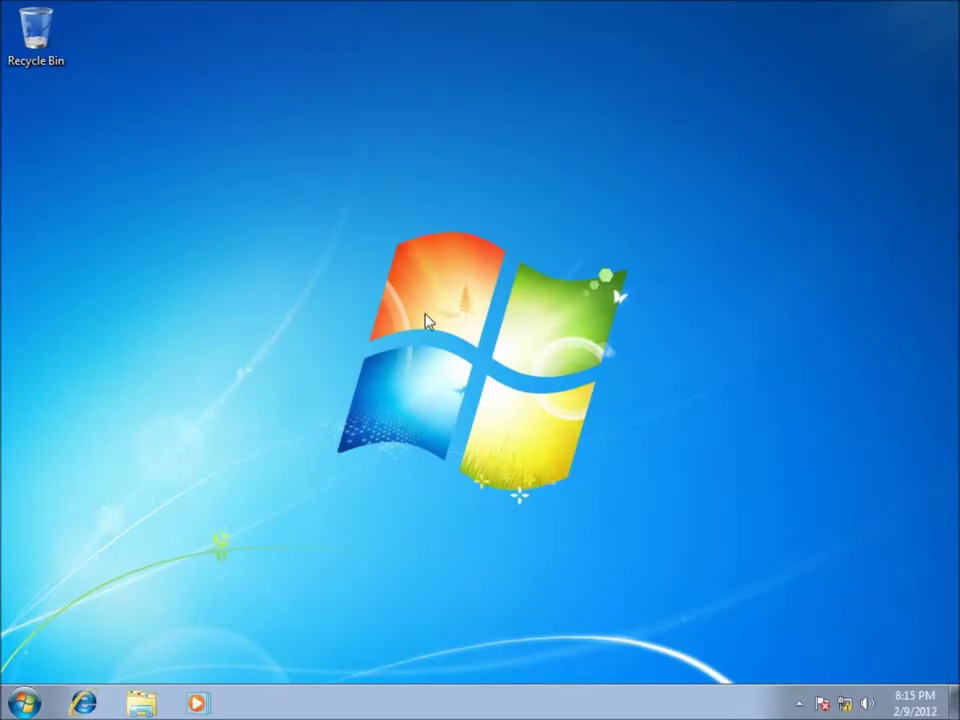
Step: Browse from Computer to the Network page and open the Active Directory search
left_click(25, 704)
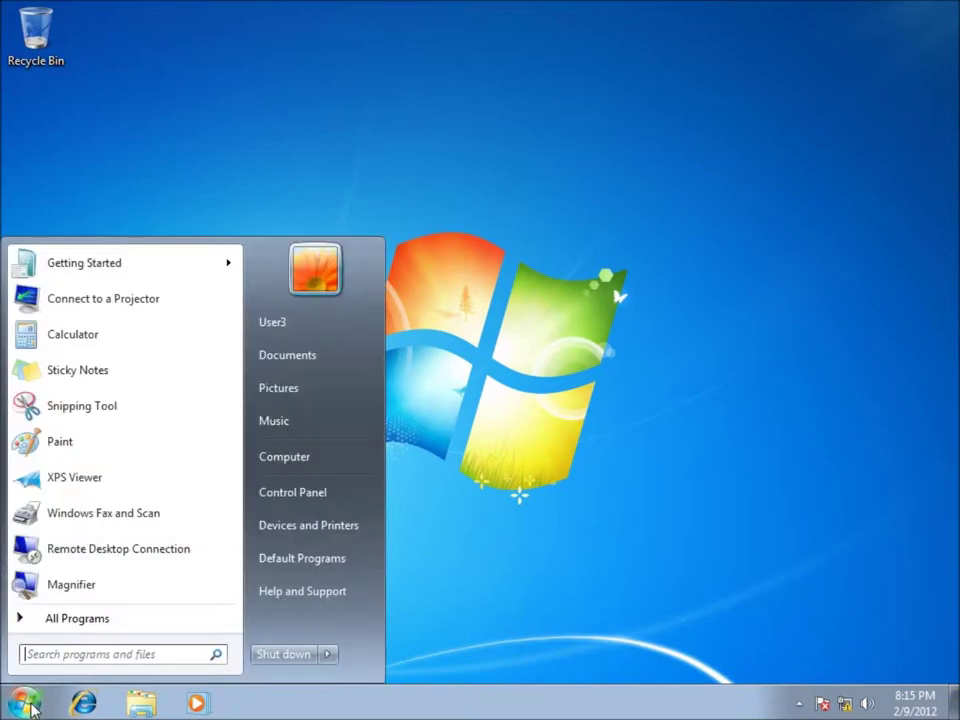
left_click(291, 464)
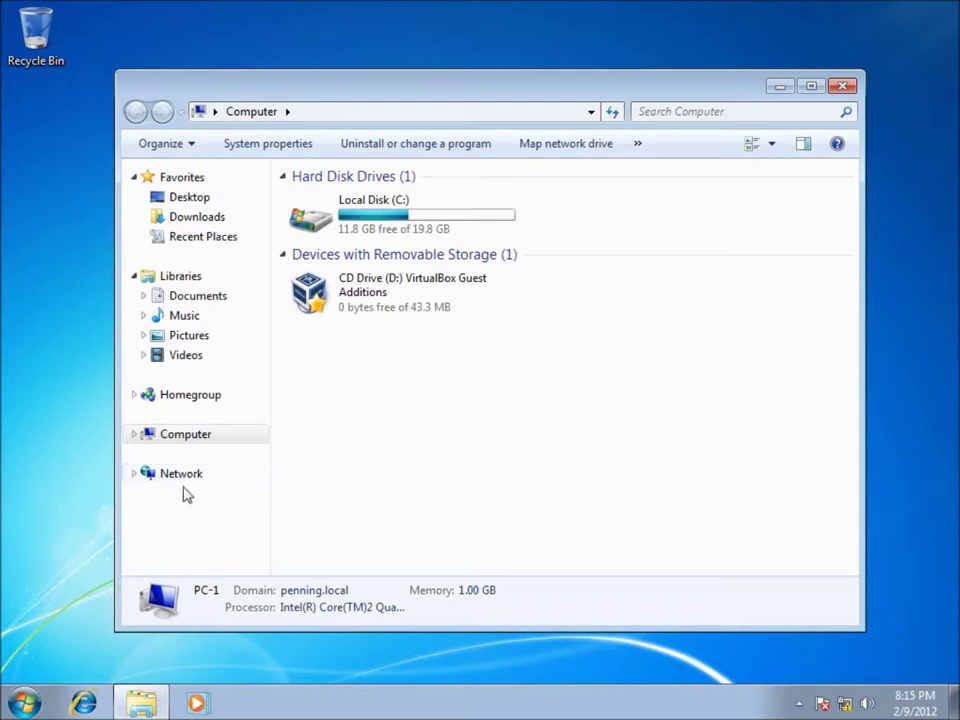
left_click(177, 484)
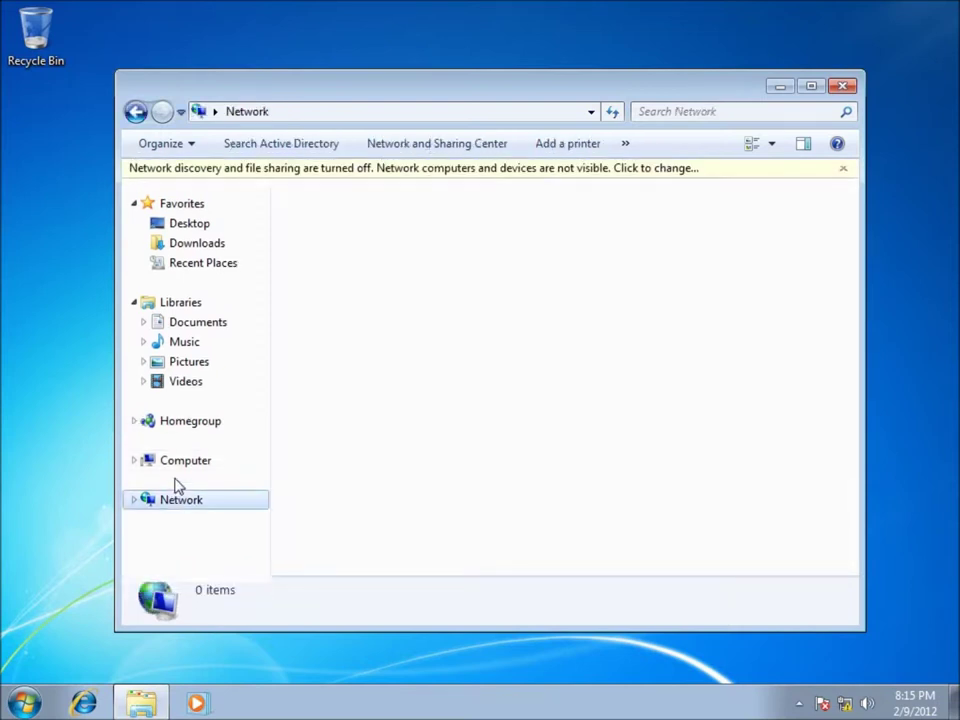
left_click(276, 148)
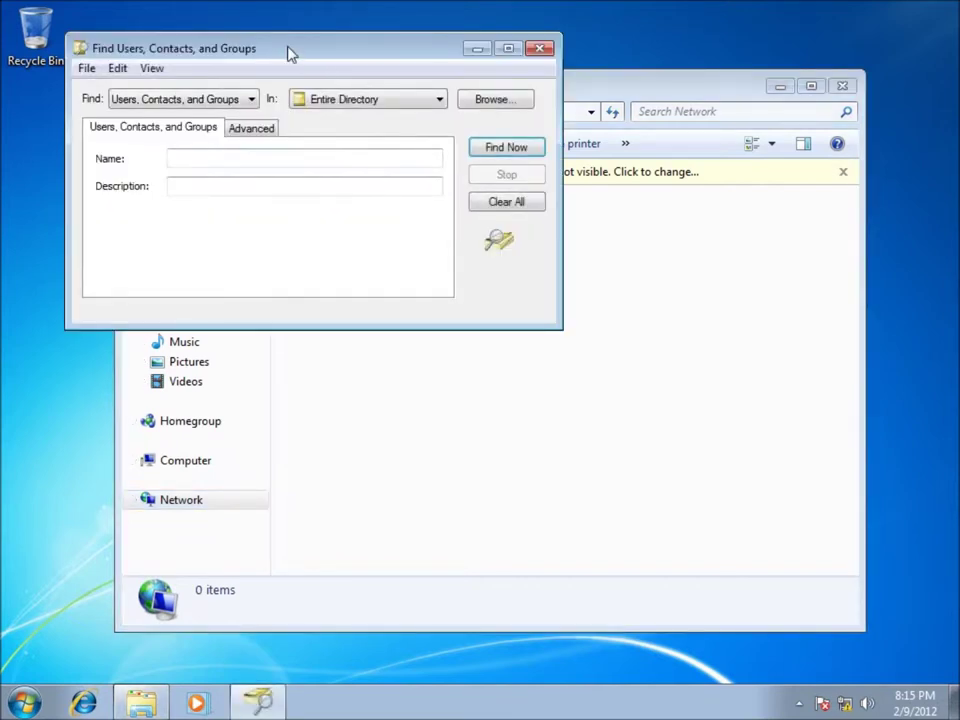
Step: Search the Entire Directory for Printers, finding Front Office Printer (HP LaserJet 4100 Series PCL6)
left_click_drag(289, 51, 392, 51)
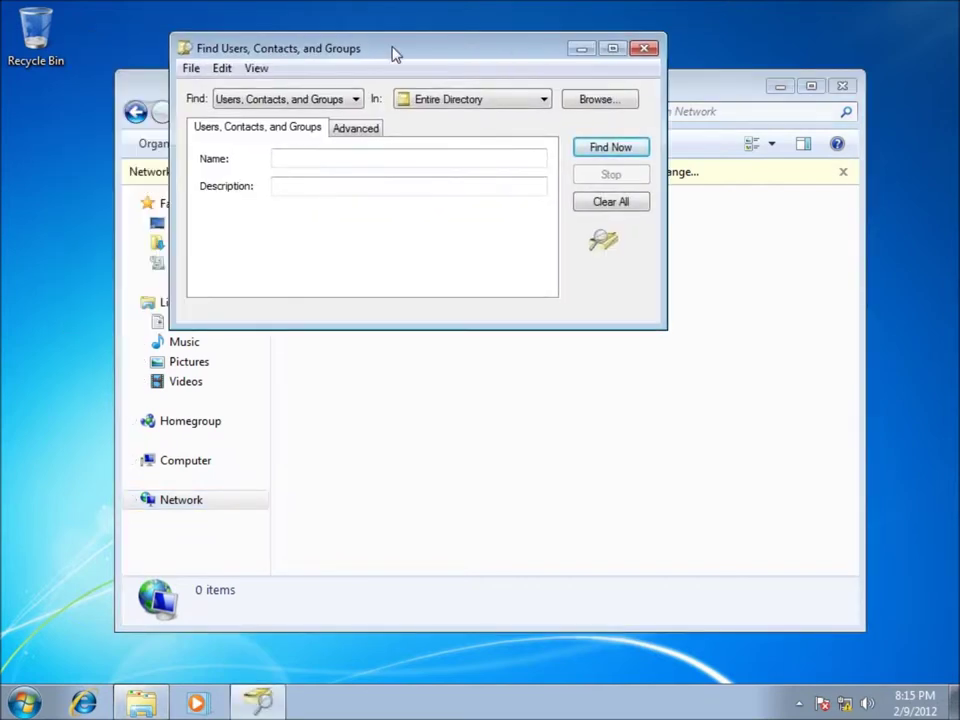
left_click(356, 100)
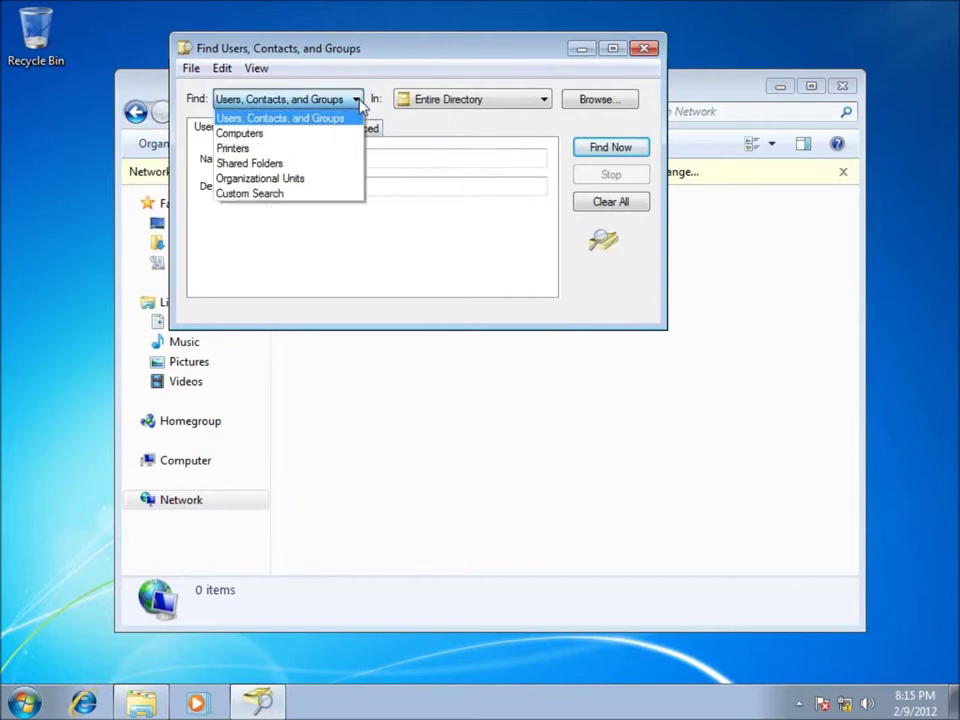
left_click(252, 149)
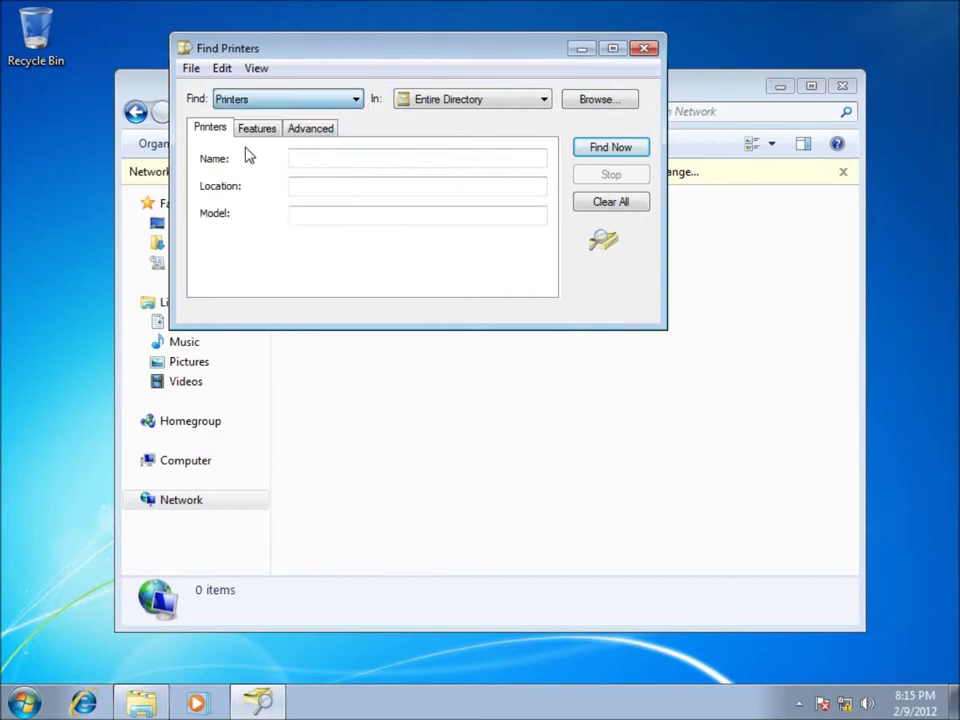
left_click(602, 152)
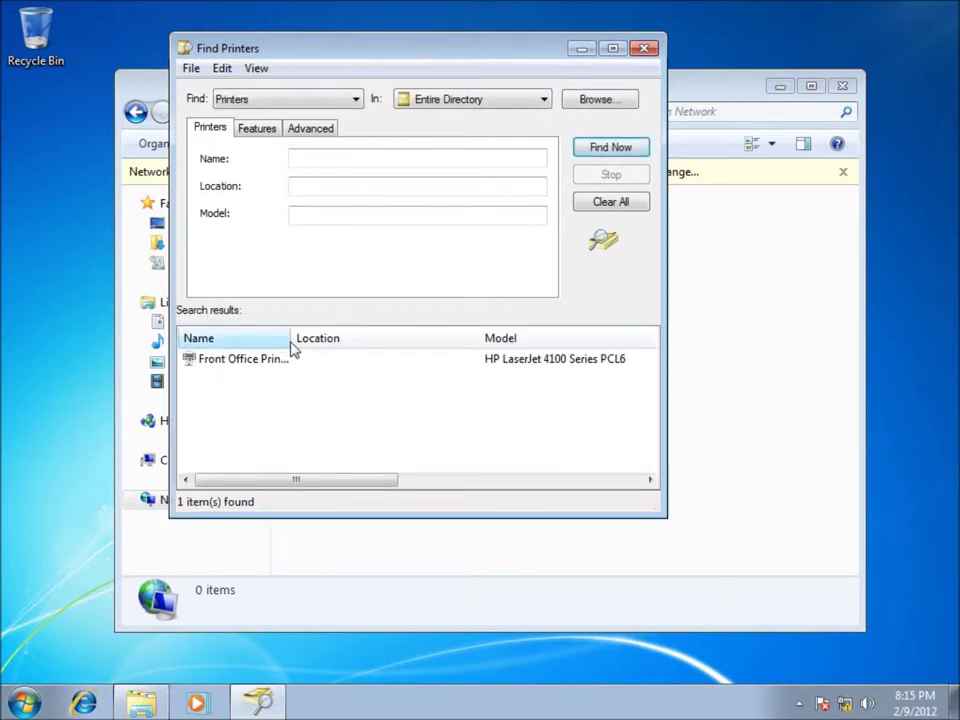
left_click_drag(292, 340, 298, 340)
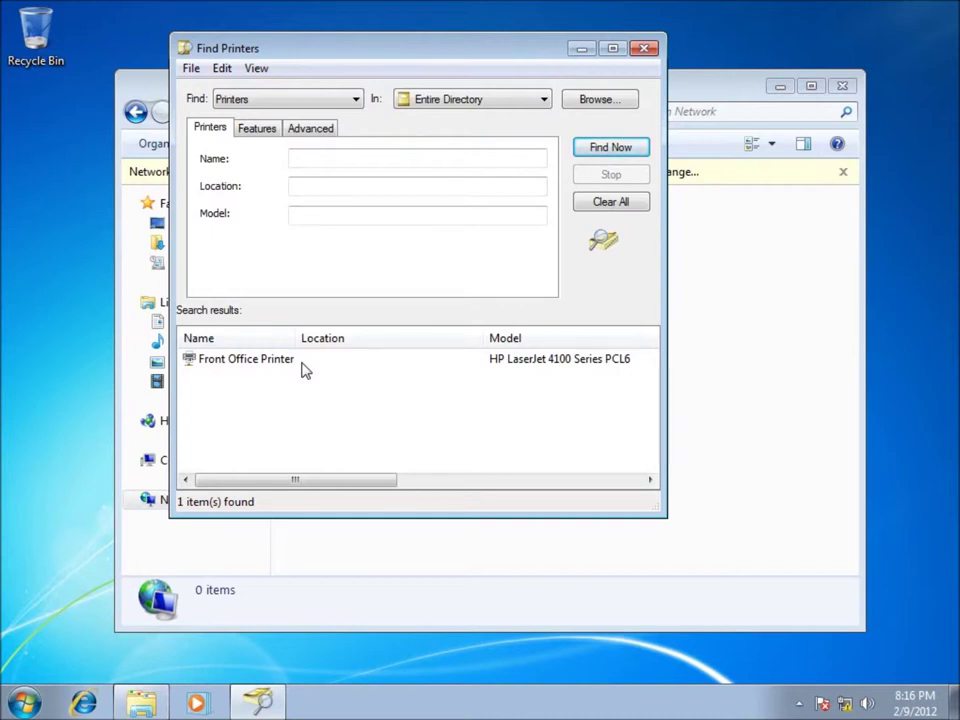
right_click(229, 365)
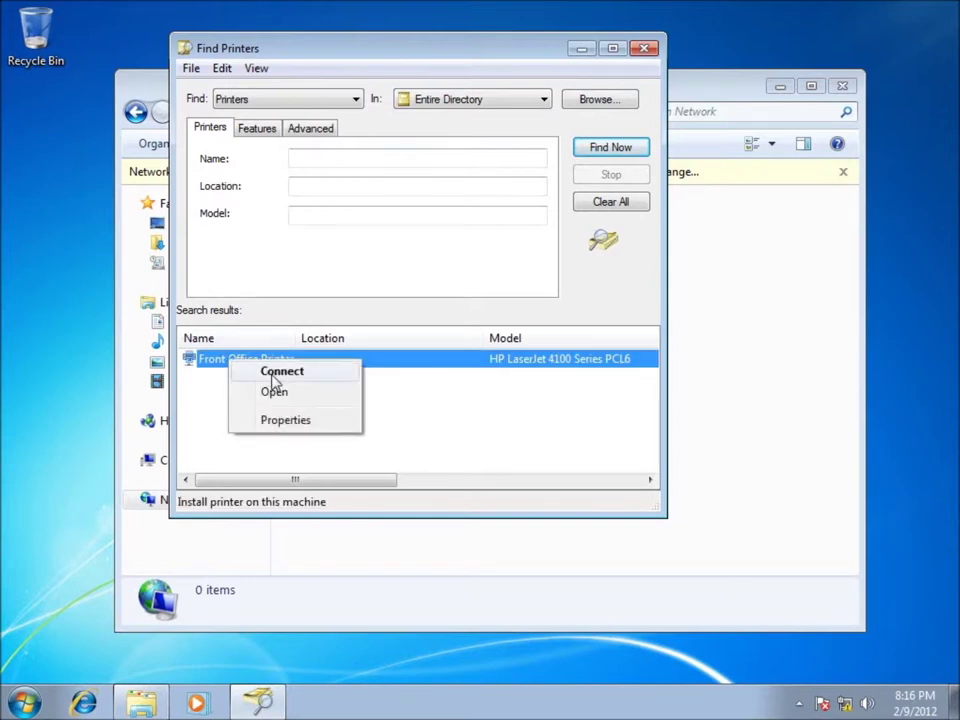
left_click(512, 456)
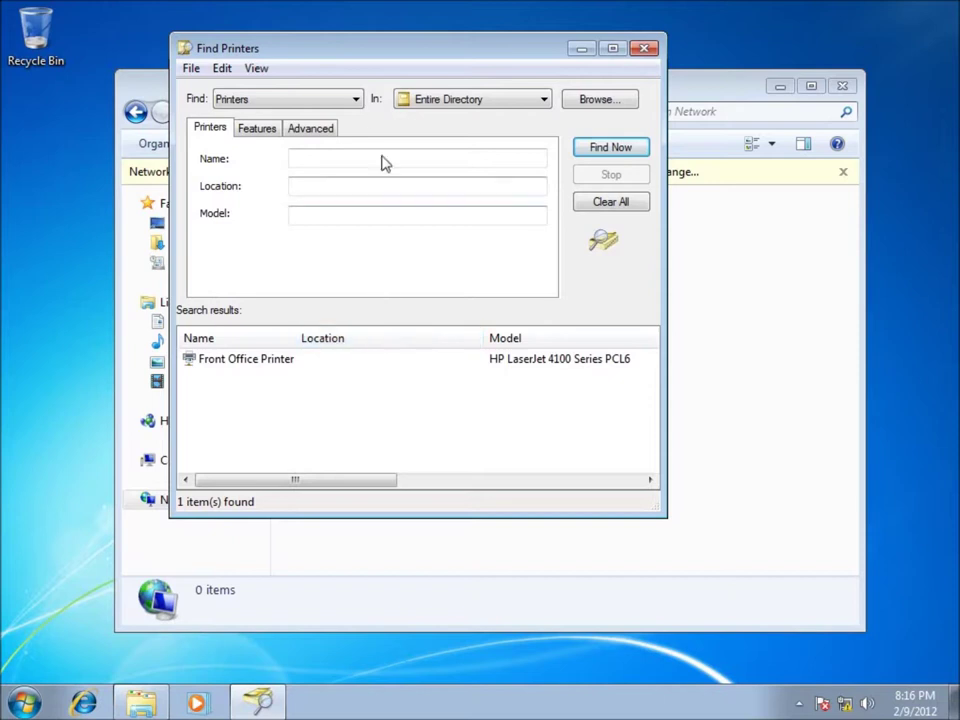
Step: Switch the search to Shared Folders and select the Employee Share result at \\srv-1\Share1
left_click(355, 100)
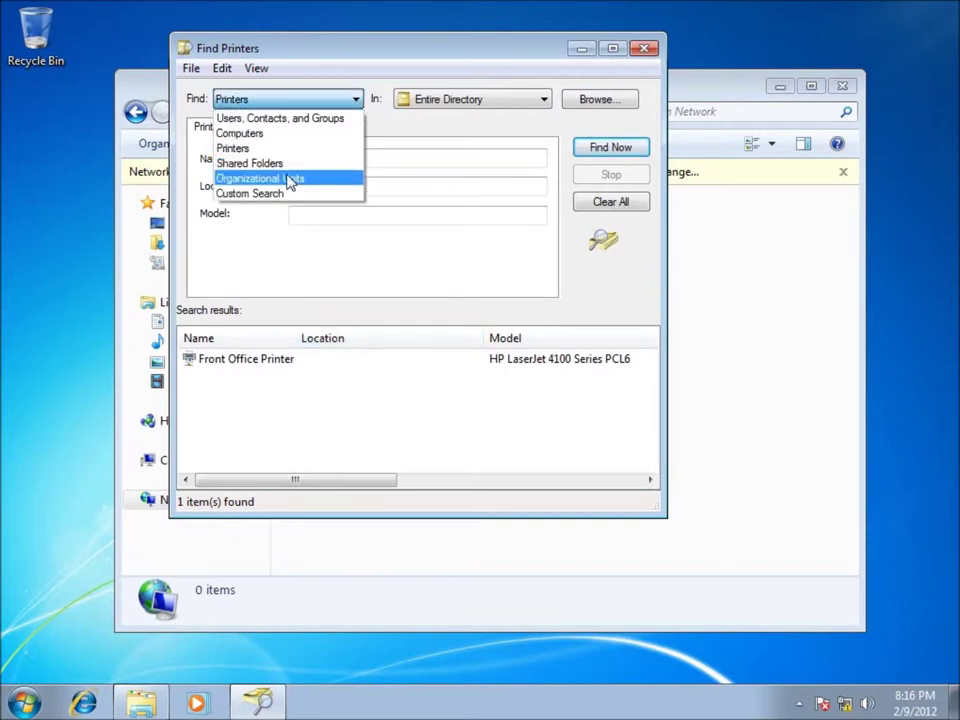
left_click(241, 164)
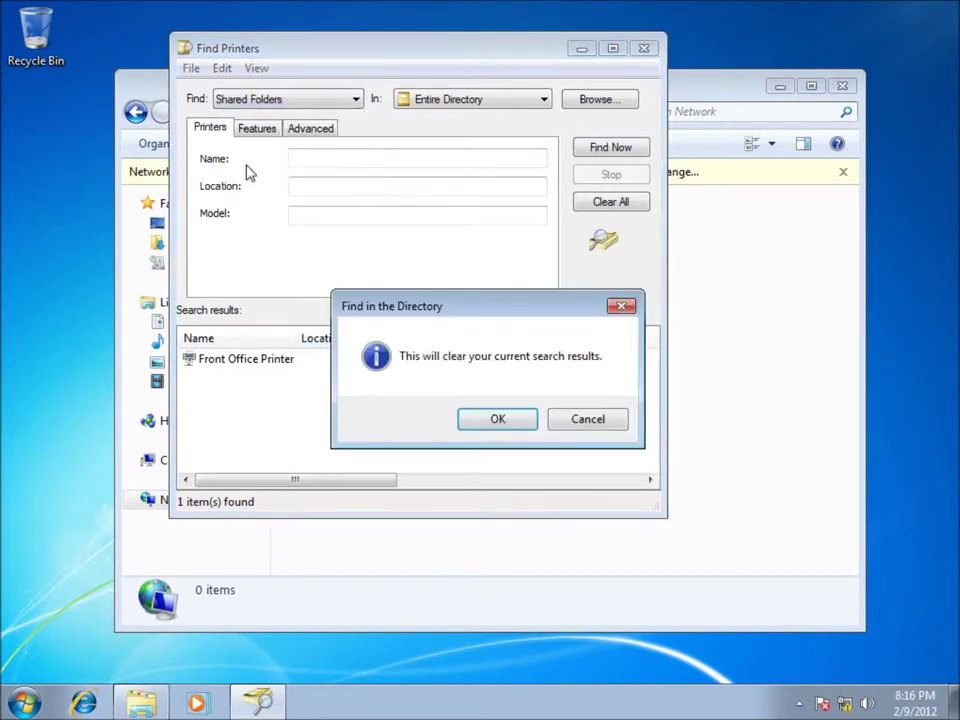
left_click(481, 425)
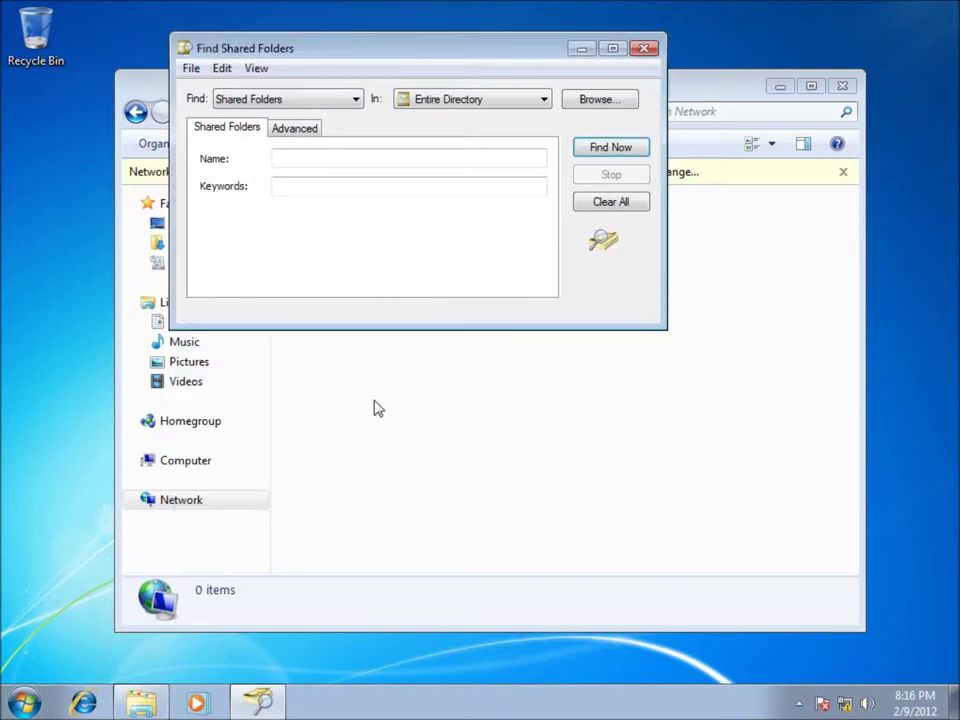
left_click(622, 150)
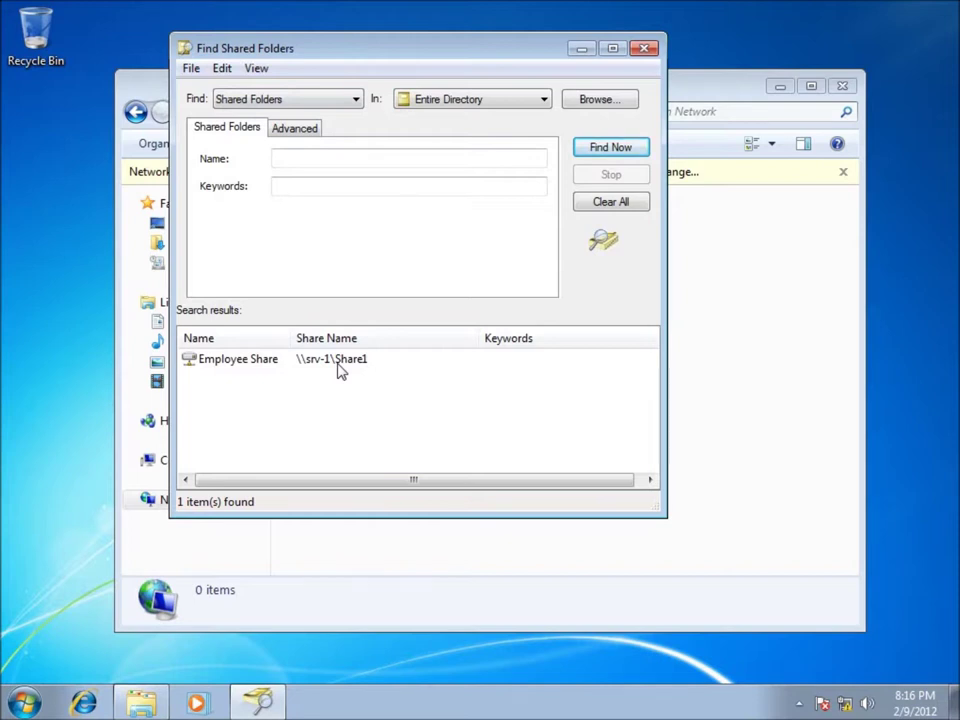
left_click(261, 366)
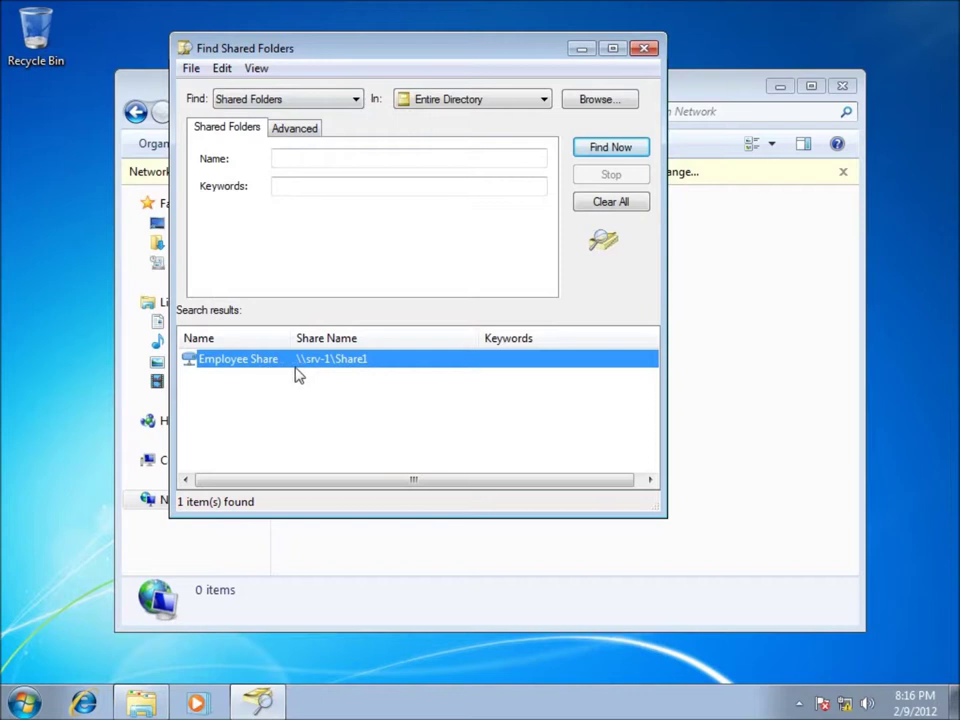
right_click(231, 357)
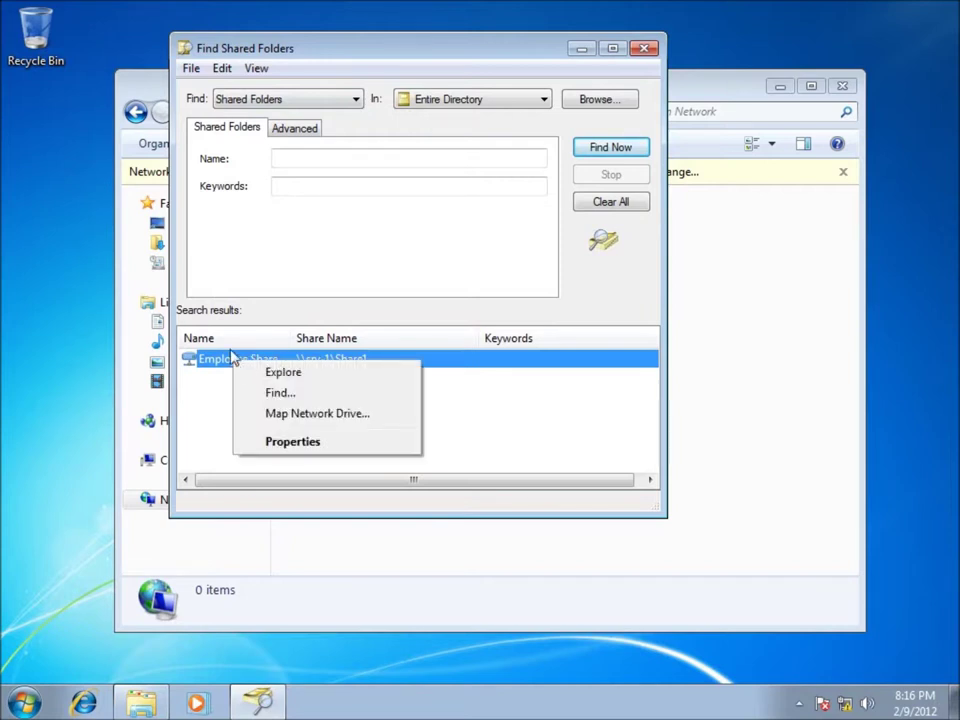
Step: Map Employee Share (\\srv-1\Share1) as drive Z: with reconnect at logon
left_click(307, 414)
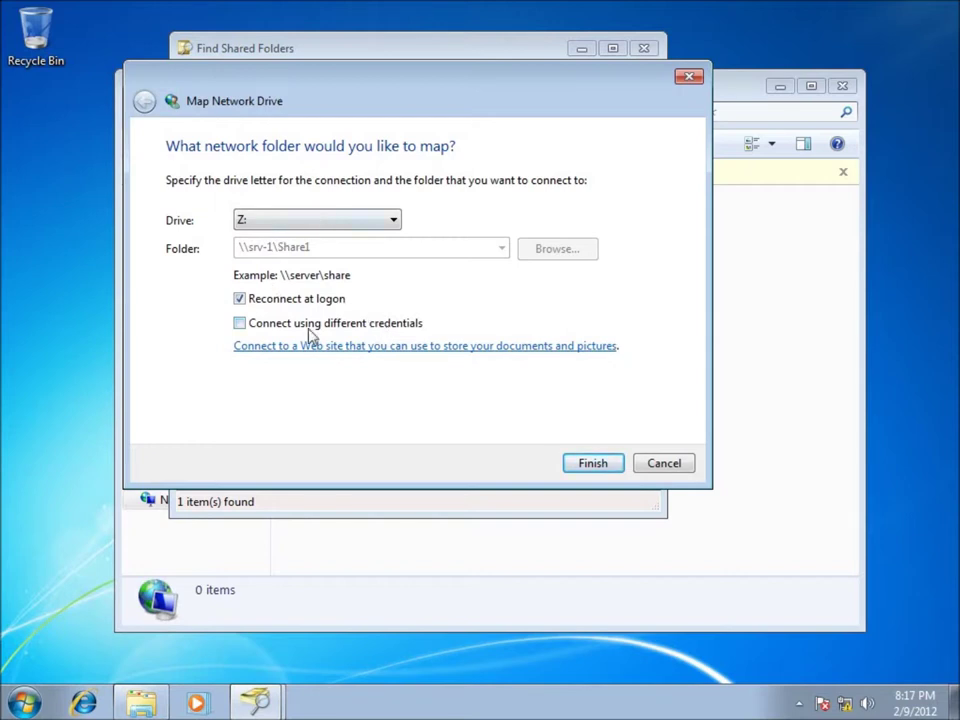
left_click(593, 468)
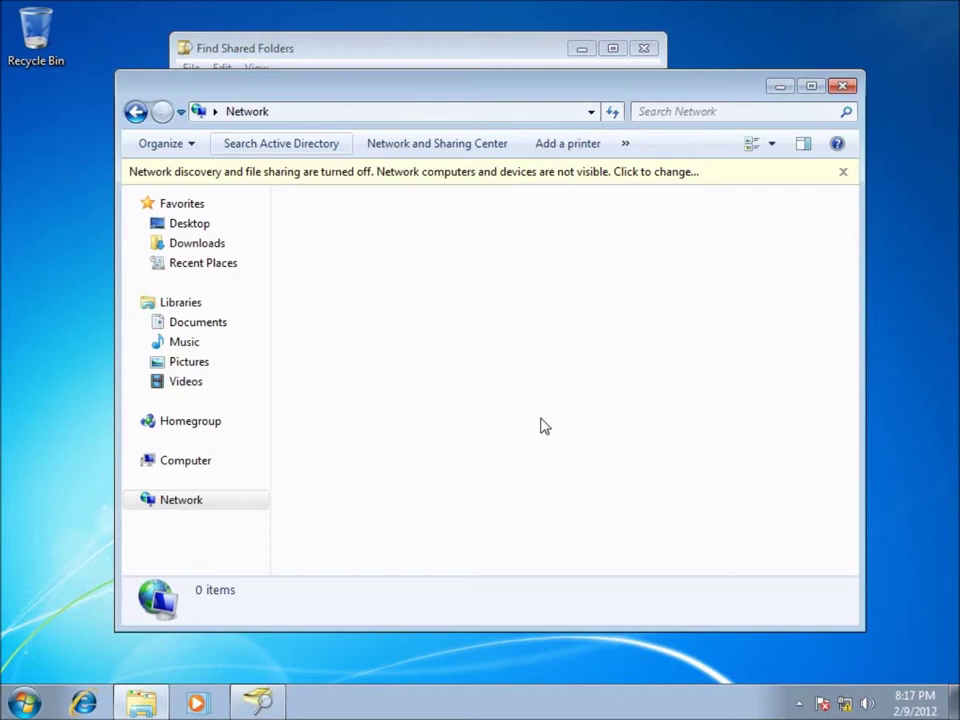
Step: Close the search windows and open the mapped Share1 (Z:) drive from Computer
left_click(845, 86)
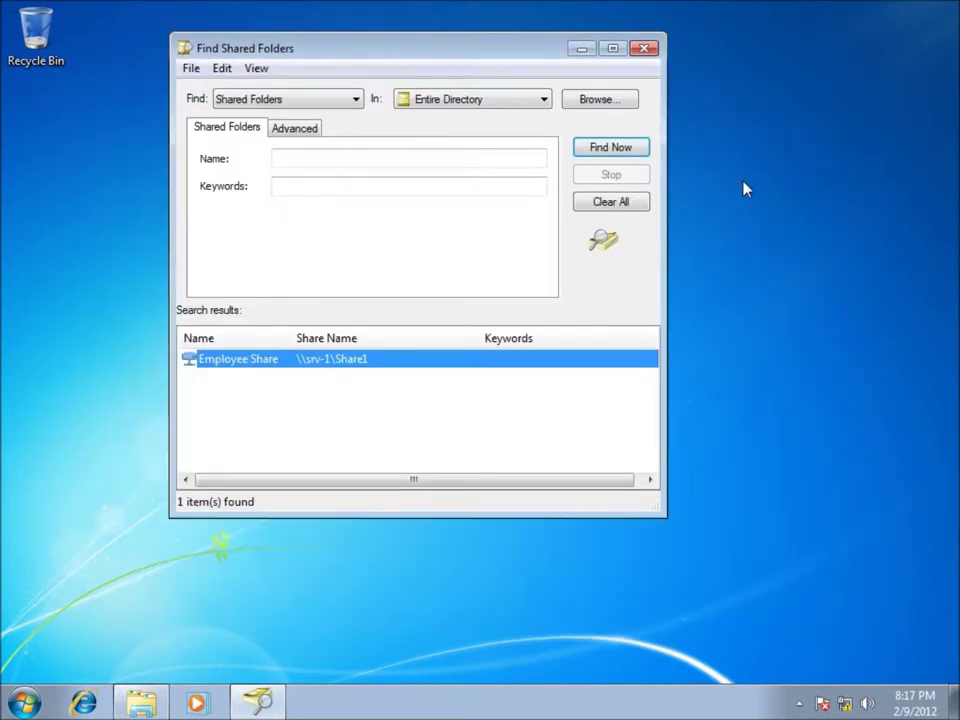
left_click(645, 49)
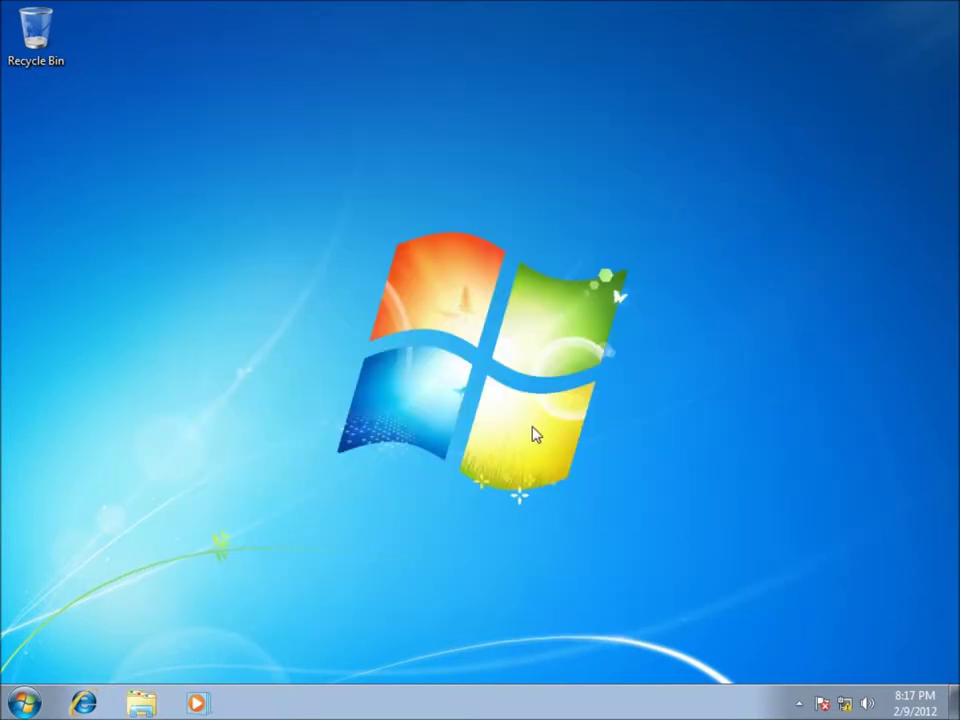
left_click(26, 703)
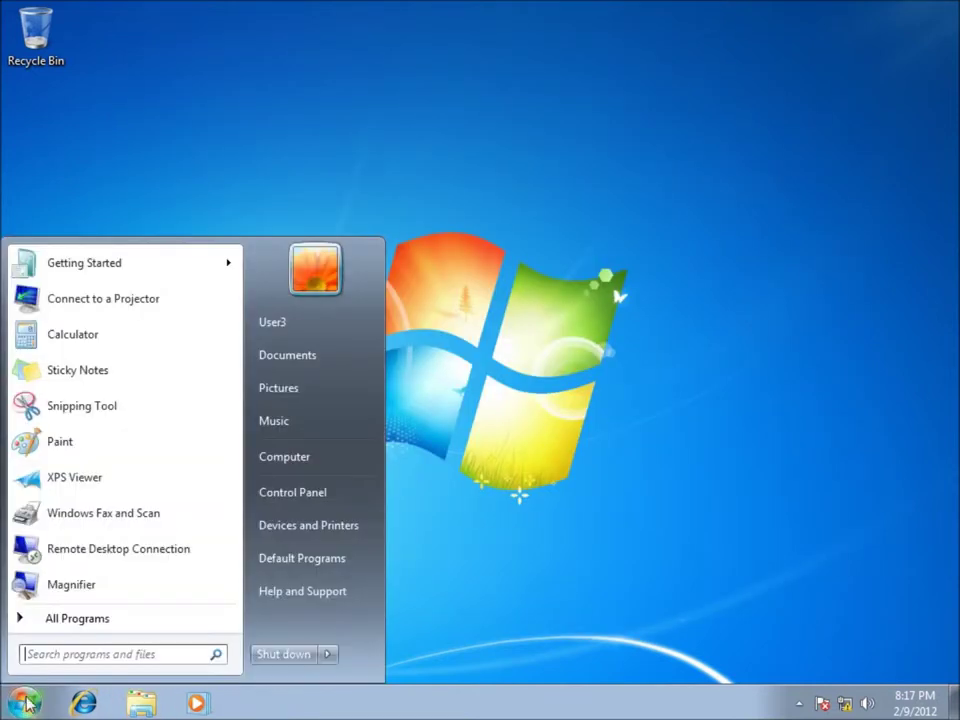
left_click(290, 460)
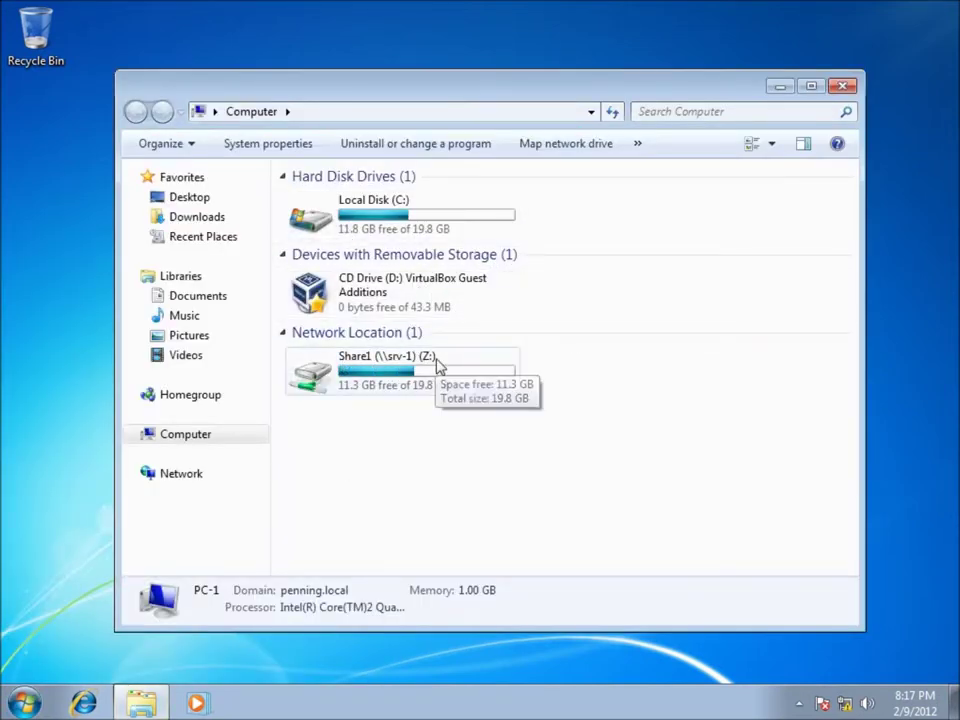
double_click(381, 386)
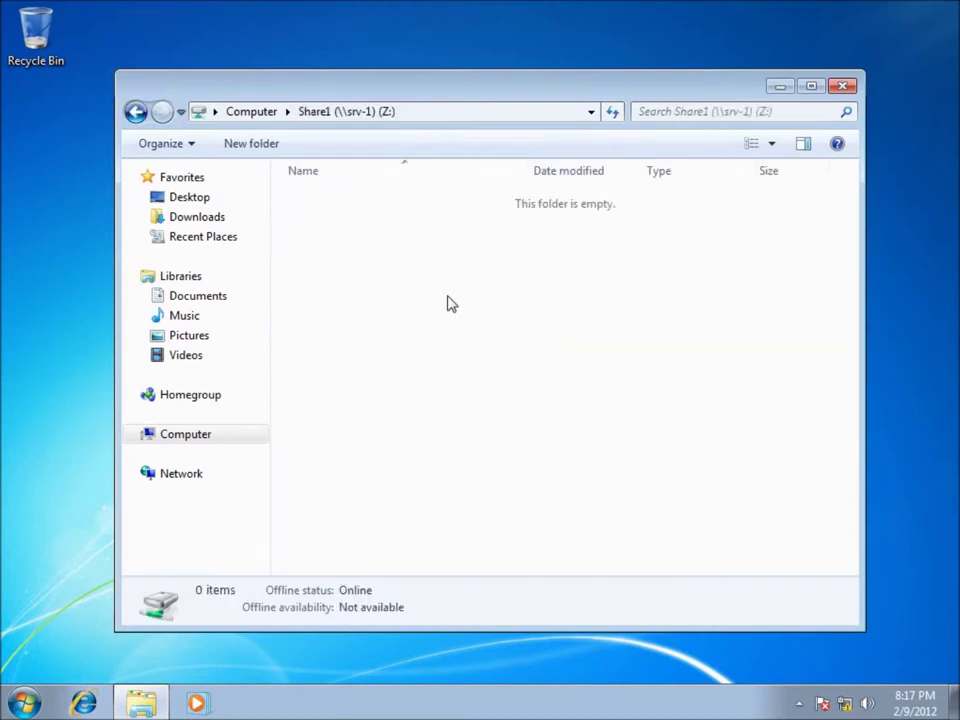
Step: Create a new folder named 'Test' on the Z: drive, then close the drive window
right_click(392, 233)
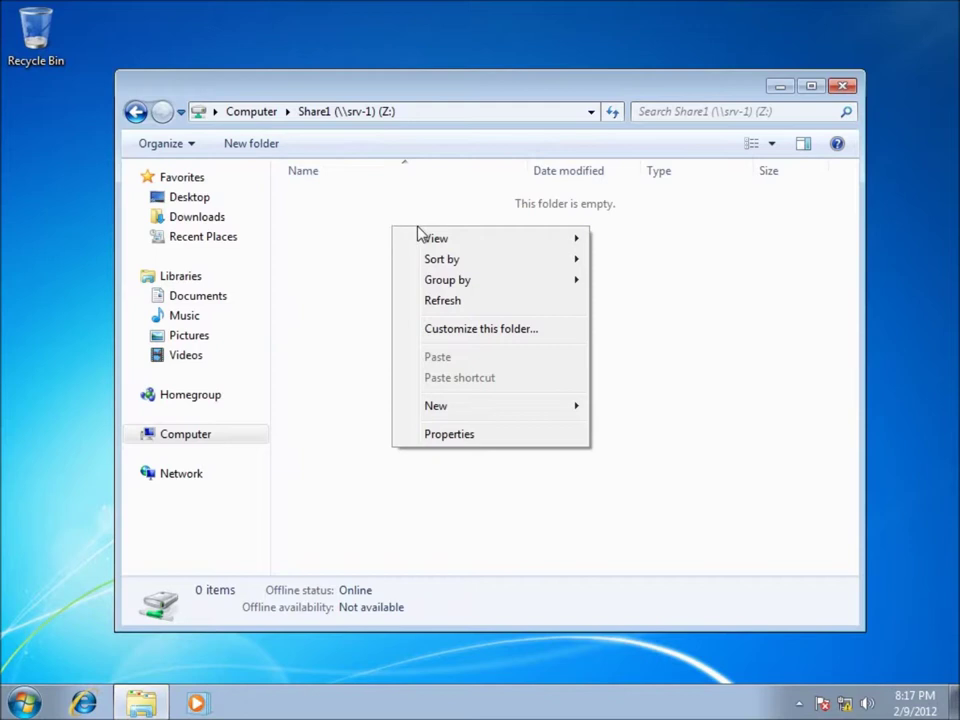
mouse_move(463, 410)
left_click(612, 406)
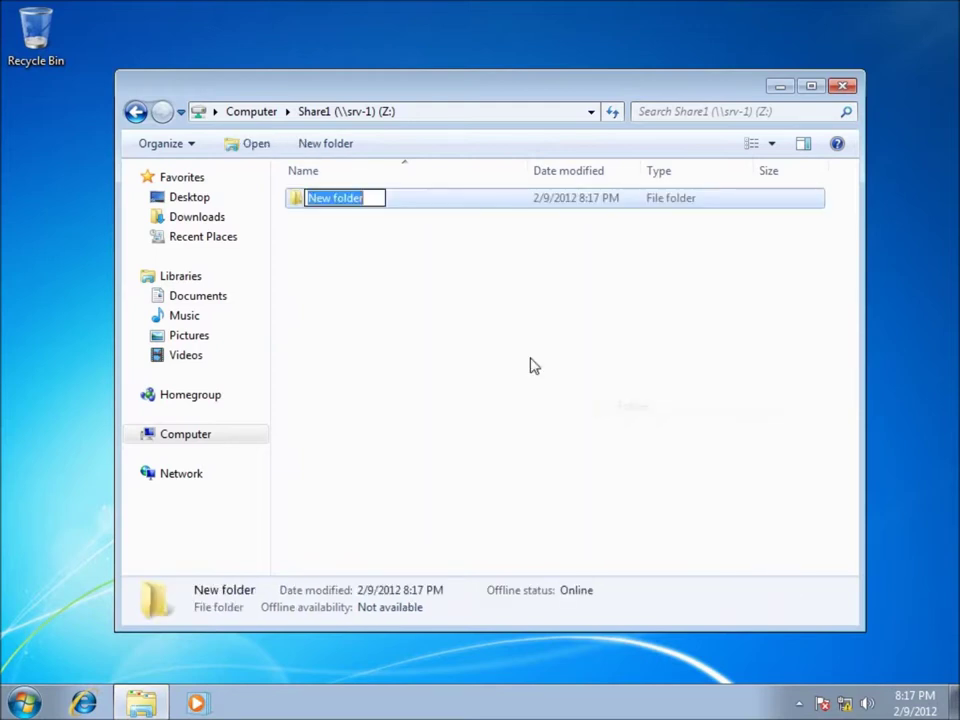
left_click(437, 313)
left_click(320, 202)
right_click(313, 198)
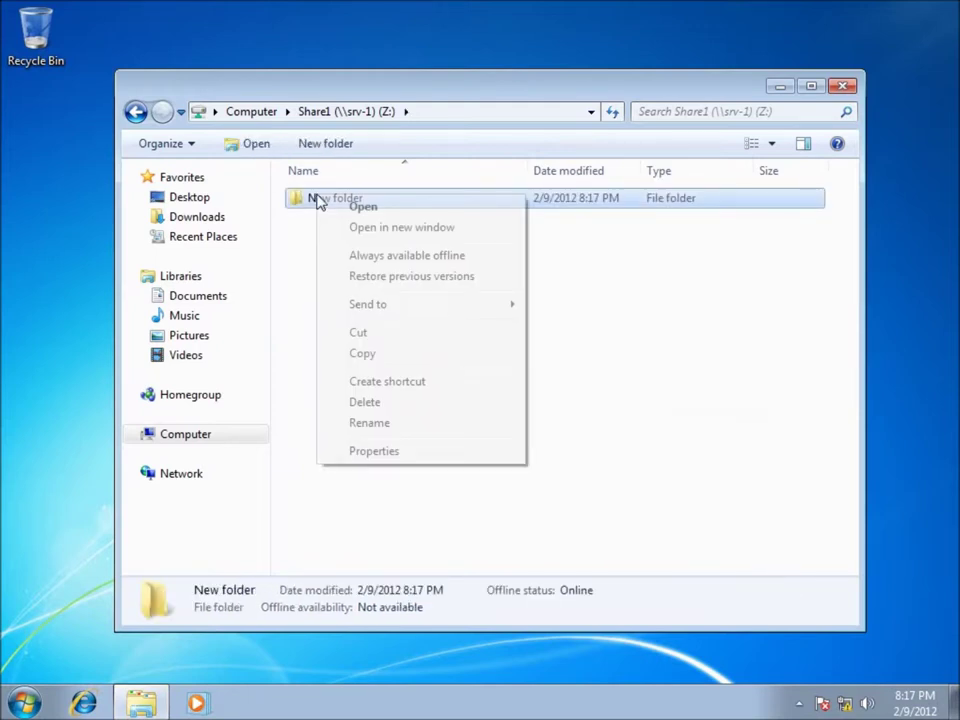
left_click(390, 424)
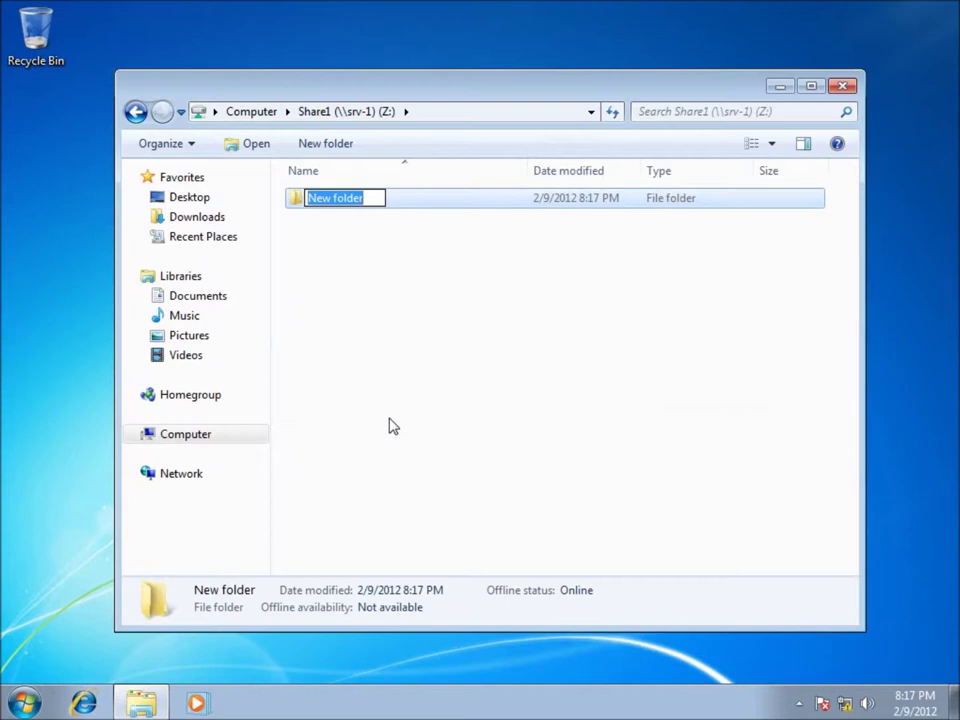
type("Test")
key("Return")
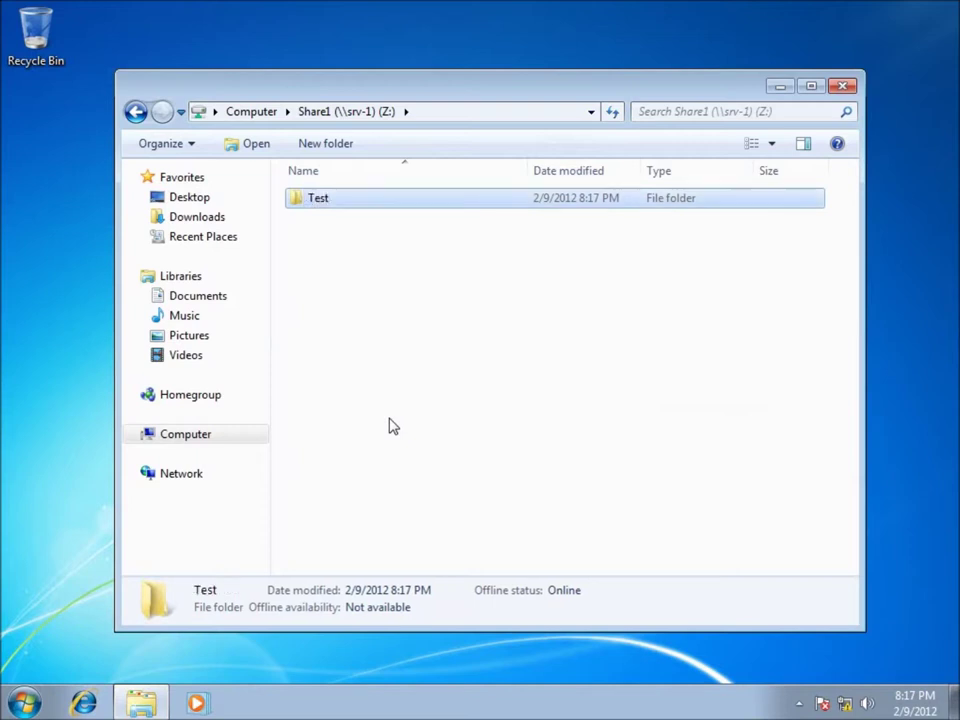
left_click(843, 88)
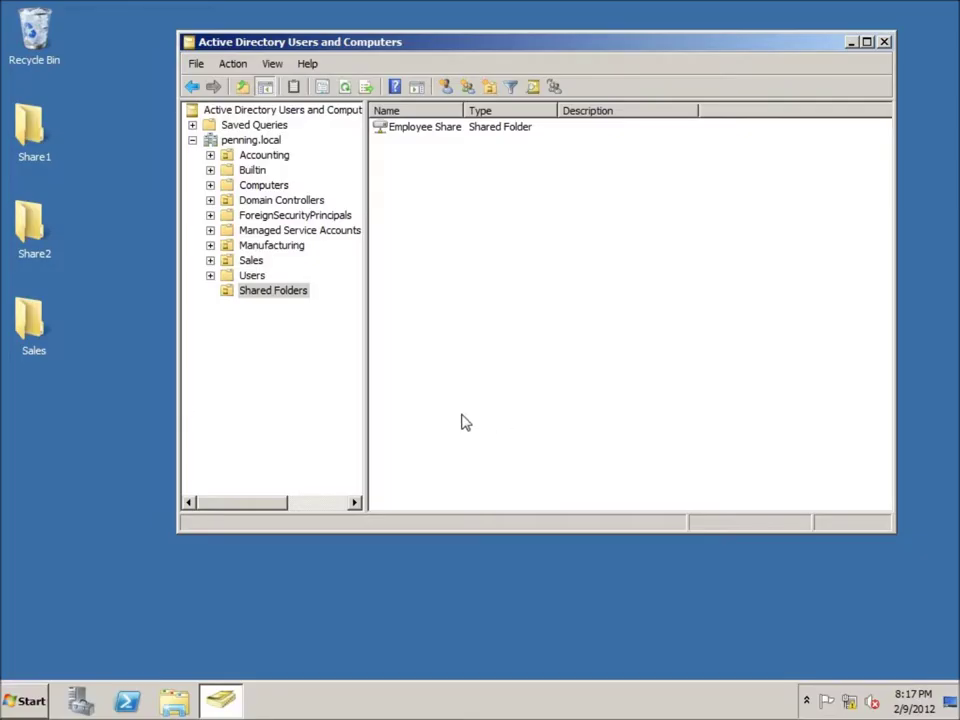
Step: Open the server's Share1 desktop folder to confirm the Test folder appears
double_click(28, 133)
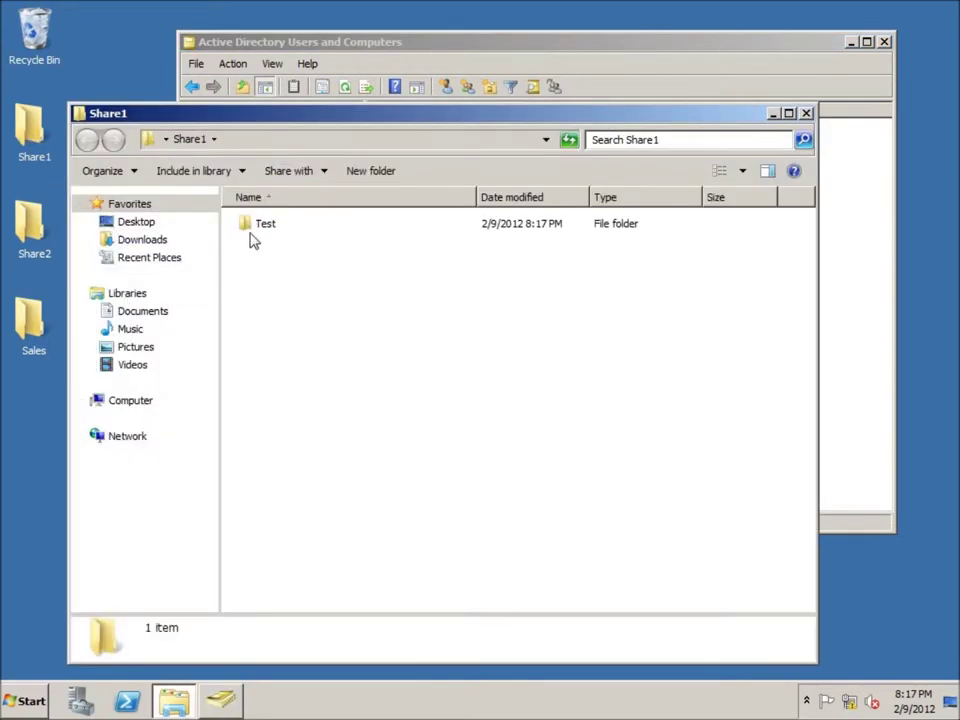